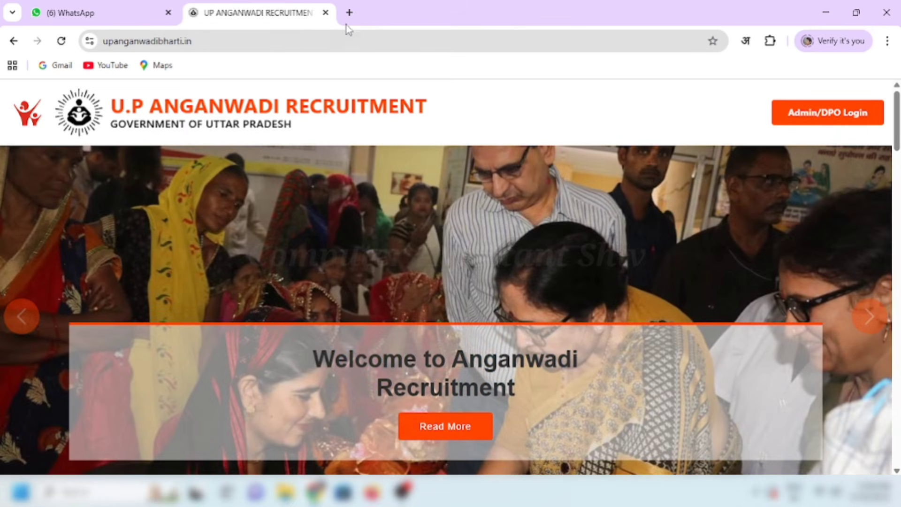
Step: Load upanganwadibharti.in in a new browser tab from the address-bar suggestion
left_click(349, 13)
type("UP")
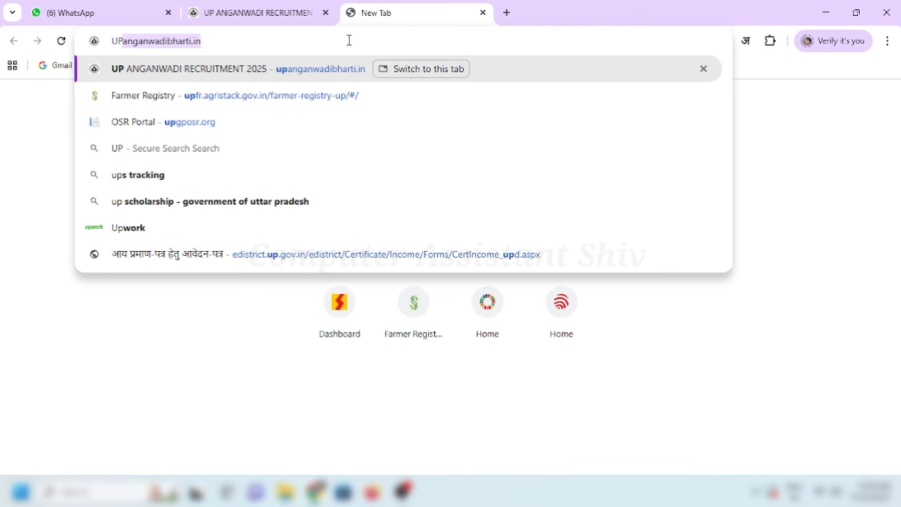
key("Return")
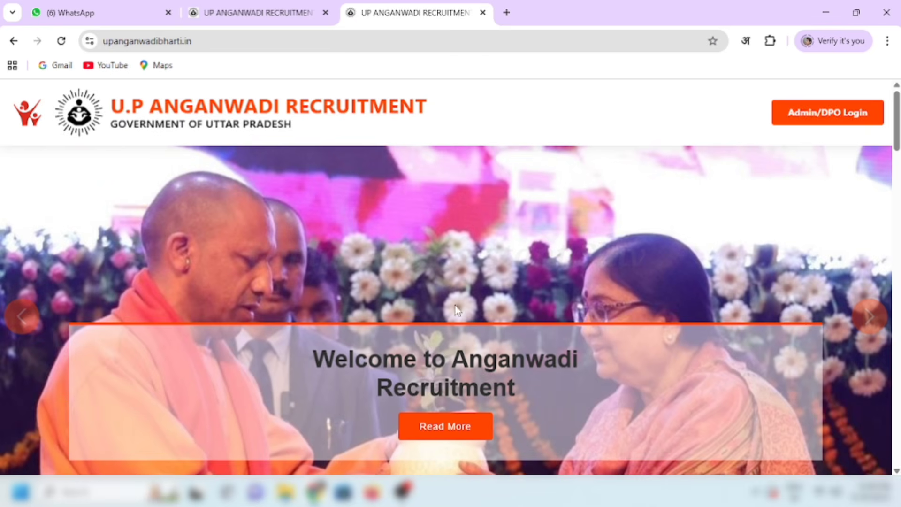
Step: Browse the Latest Vacancies lists and highlight the IMPORTANT LINKS heading with the registration links
scroll(530, 295, "down", 7)
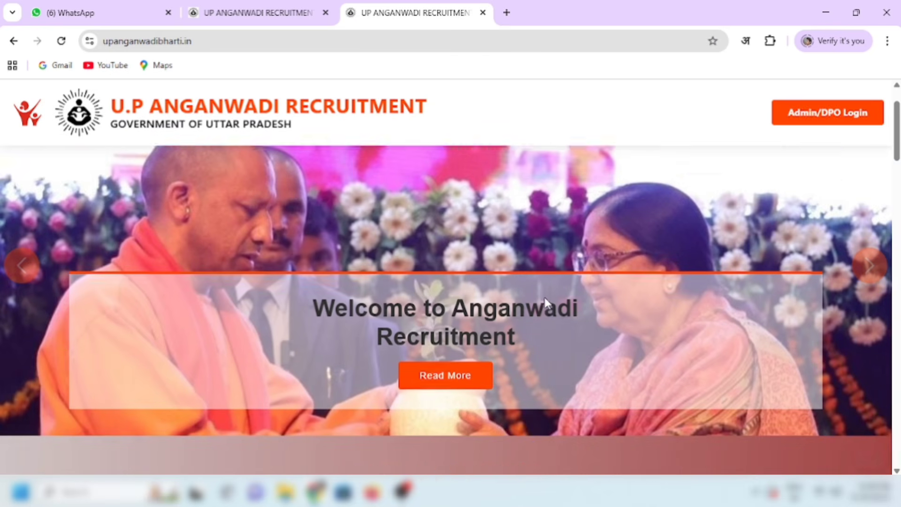
scroll(545, 298, "down", 10)
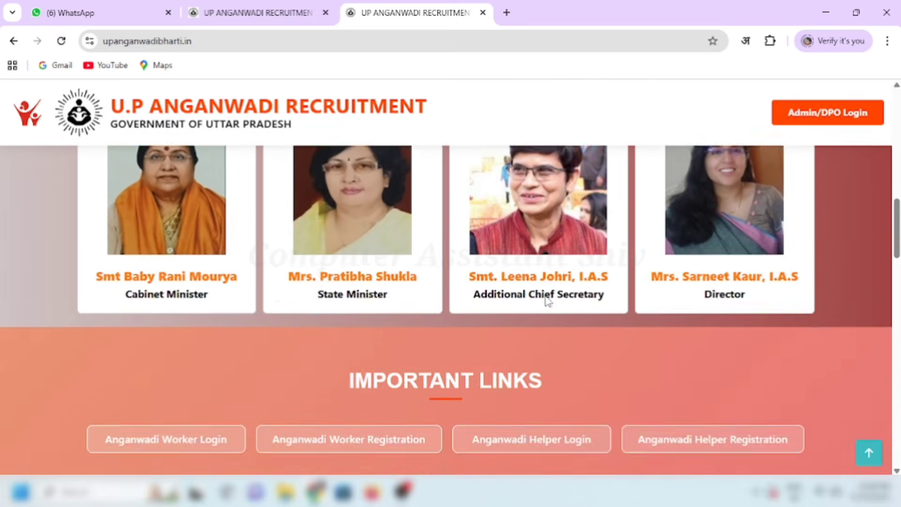
scroll(302, 347, "down", 15)
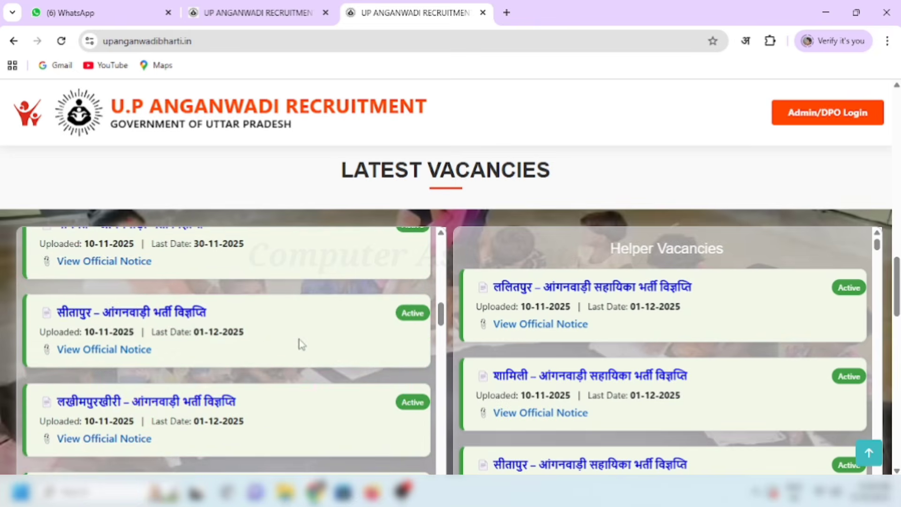
scroll(314, 351, "down", 10)
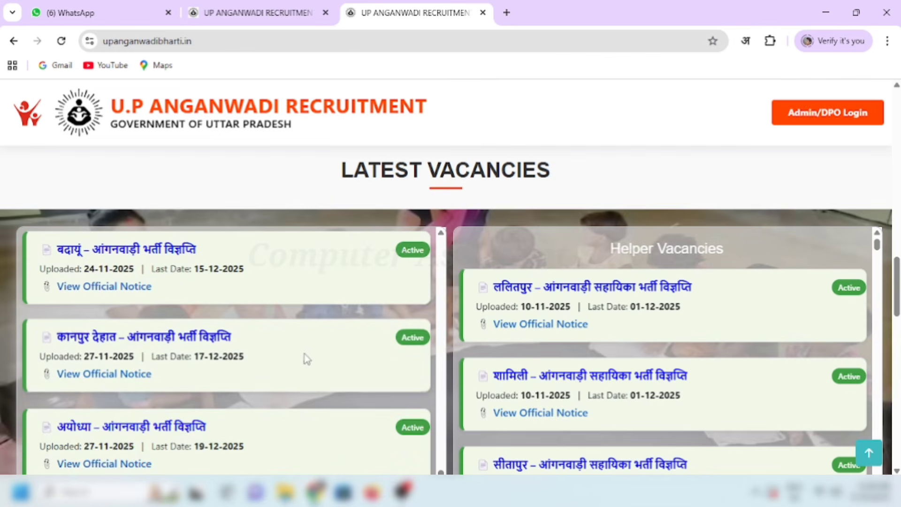
scroll(306, 358, "down", 1)
scroll(305, 366, "down", 1)
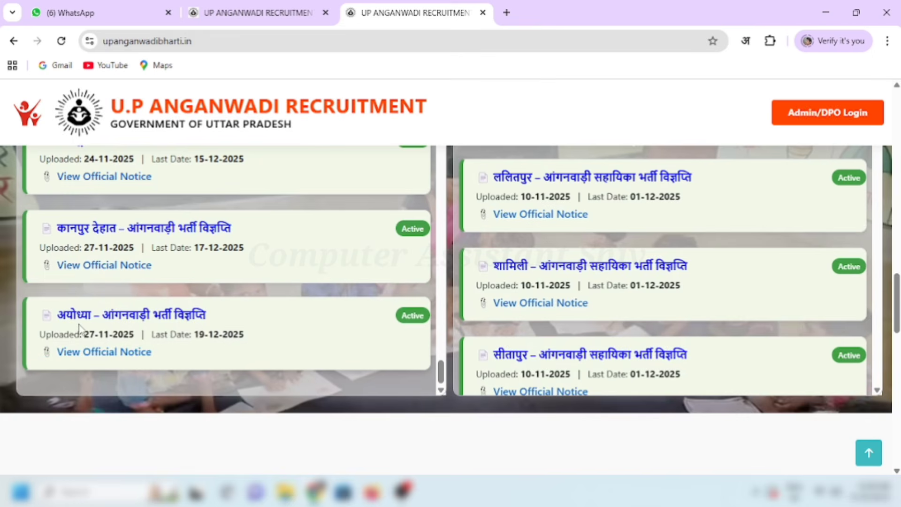
scroll(690, 291, "down", 12)
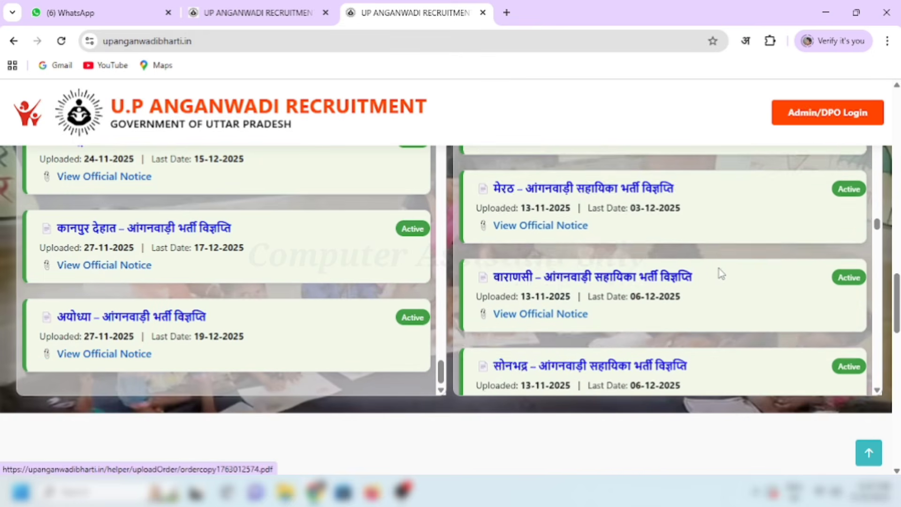
scroll(722, 273, "down", 15)
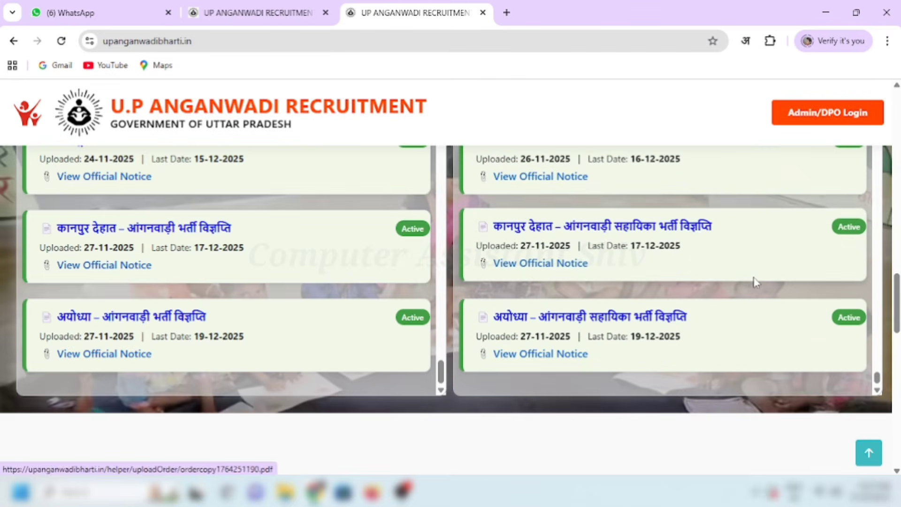
scroll(454, 208, "up", 5)
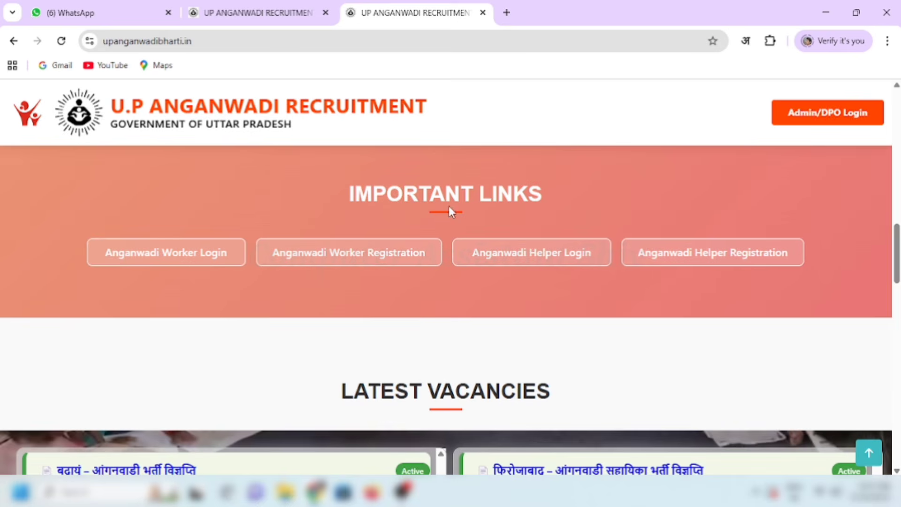
scroll(451, 209, "up", 2)
scroll(453, 223, "down", 2)
left_click_drag(350, 193, 555, 193)
left_click(555, 193)
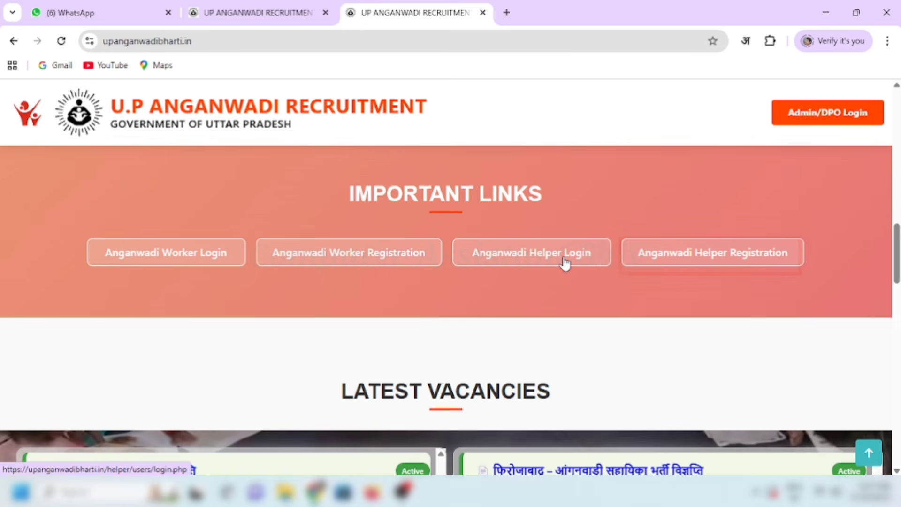
Step: Open the Anganwadi Helper Registration form and highlight its heading
left_click(678, 262)
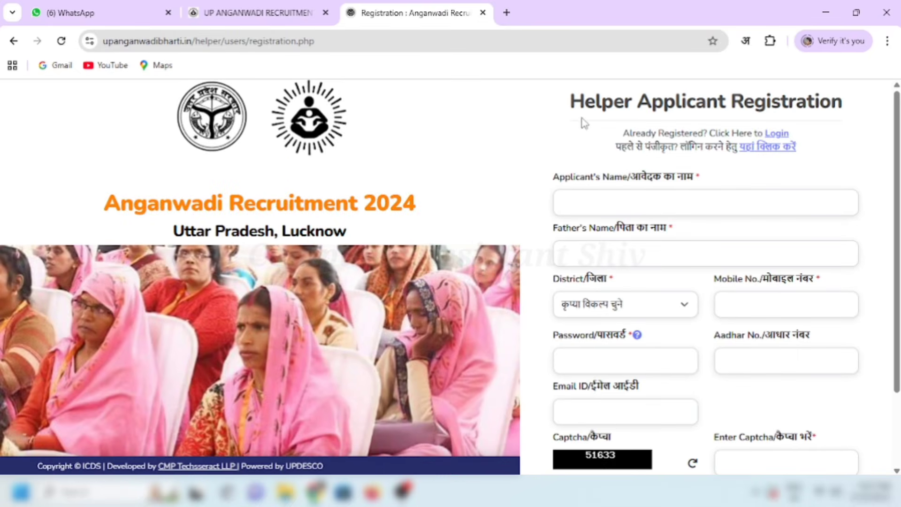
left_click_drag(572, 102, 826, 100)
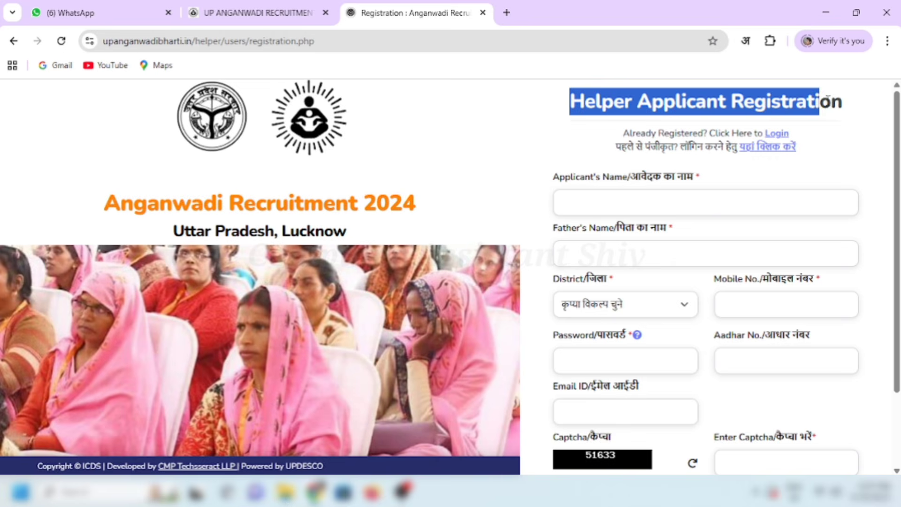
left_click(851, 111)
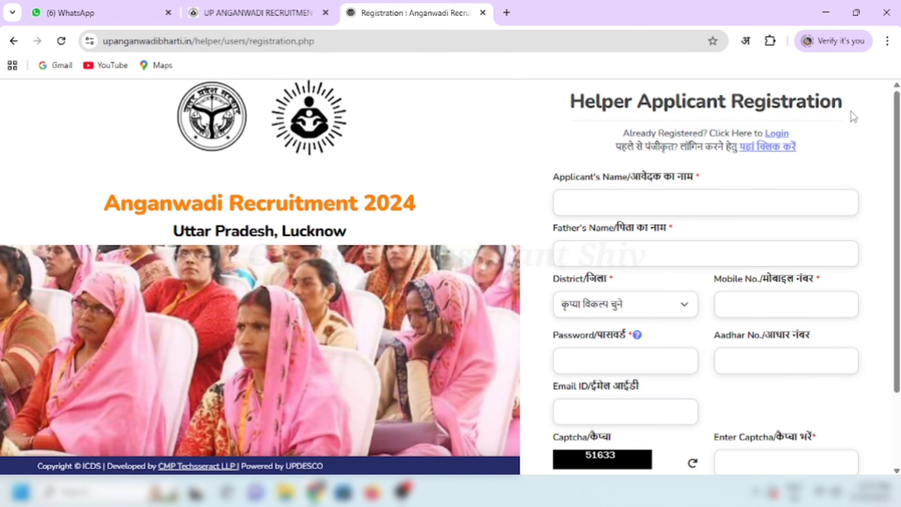
Step: Open the Worker Applicant Registration form from the home tab, then return to the helper form
key("ctrl+shift+Tab")
scroll(480, 255, "down", 2)
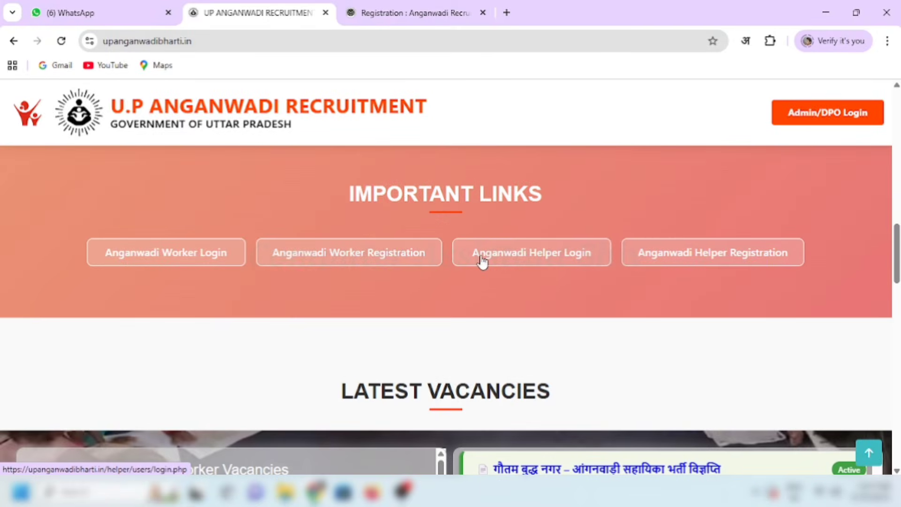
left_click(358, 262)
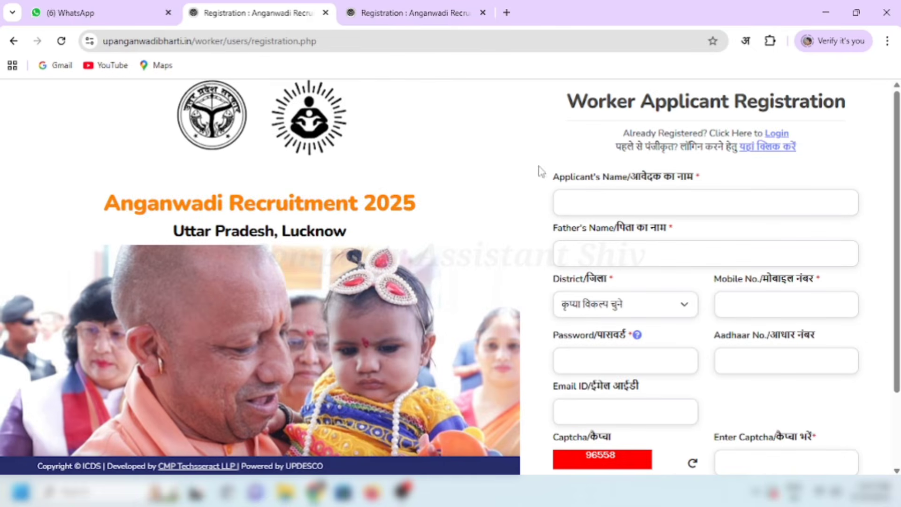
left_click_drag(567, 103, 835, 109)
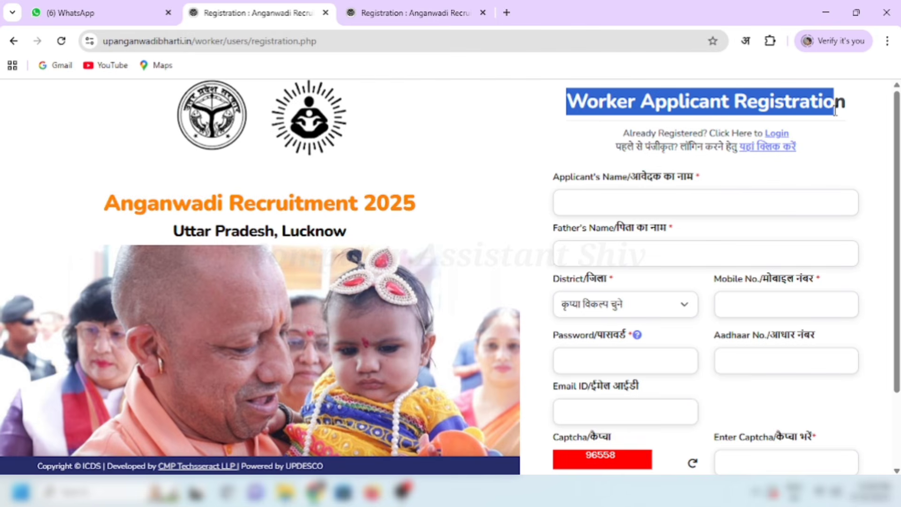
left_click(852, 132)
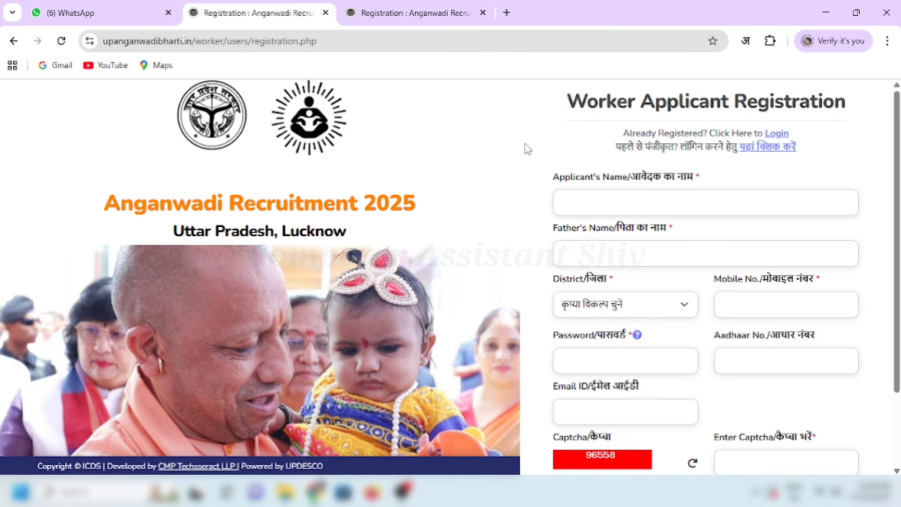
left_click(442, 13)
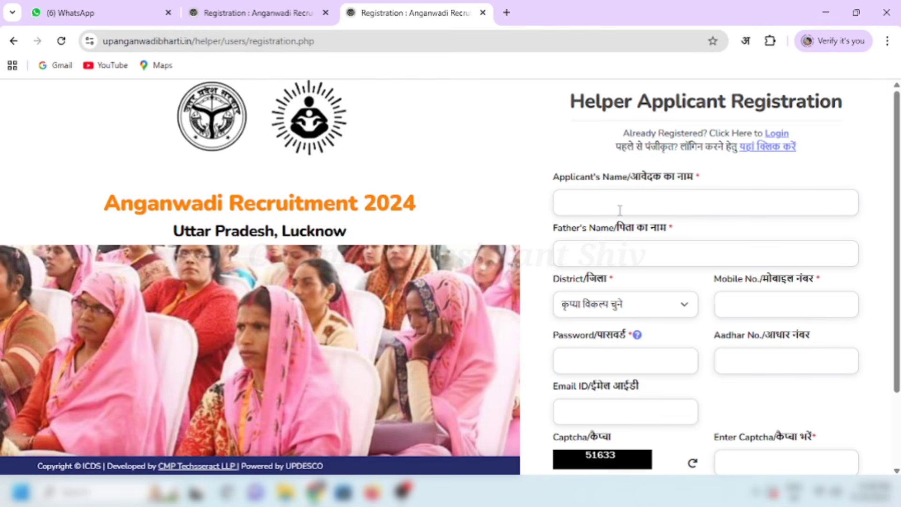
Step: Enter the applicant's name and browse the district list
left_click(640, 198)
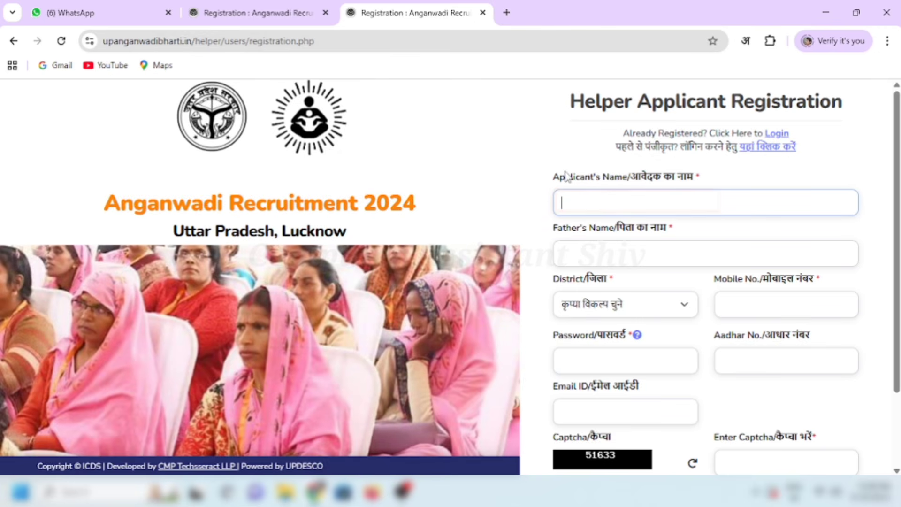
left_click_drag(623, 176, 676, 181)
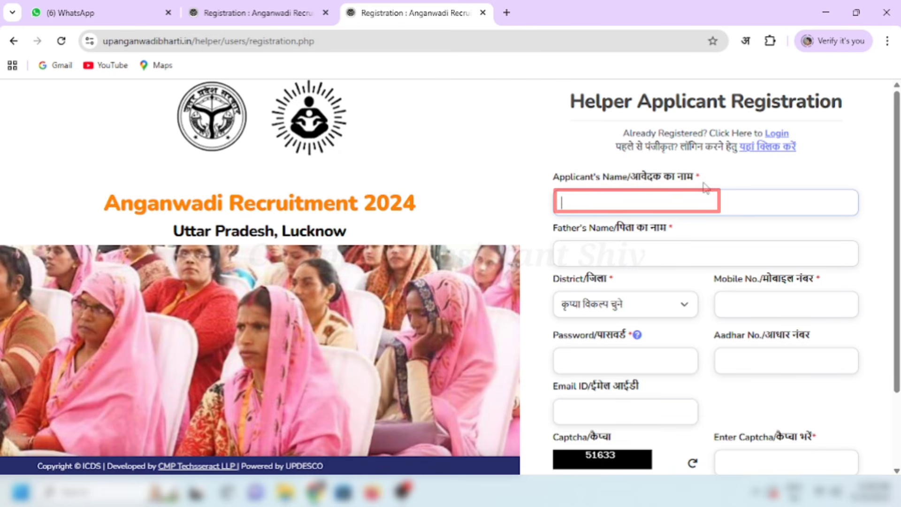
scroll(693, 192, "down", 2)
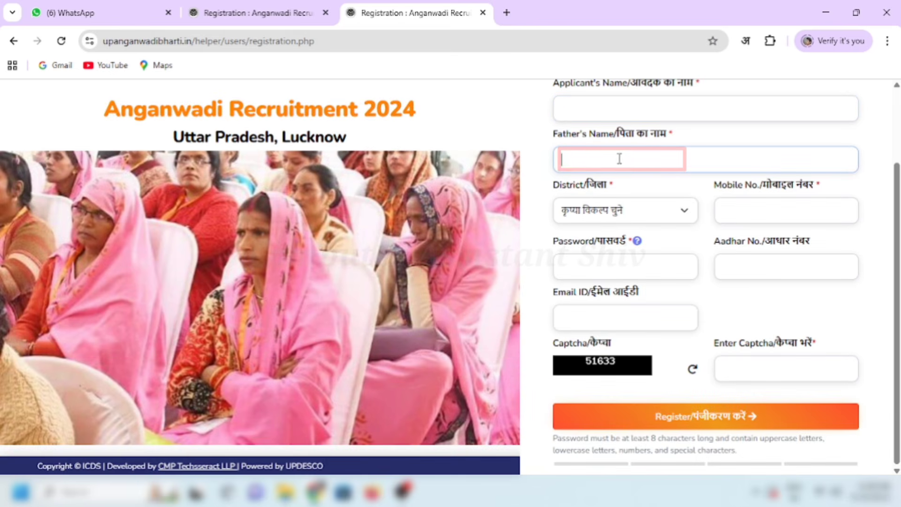
left_click(655, 211)
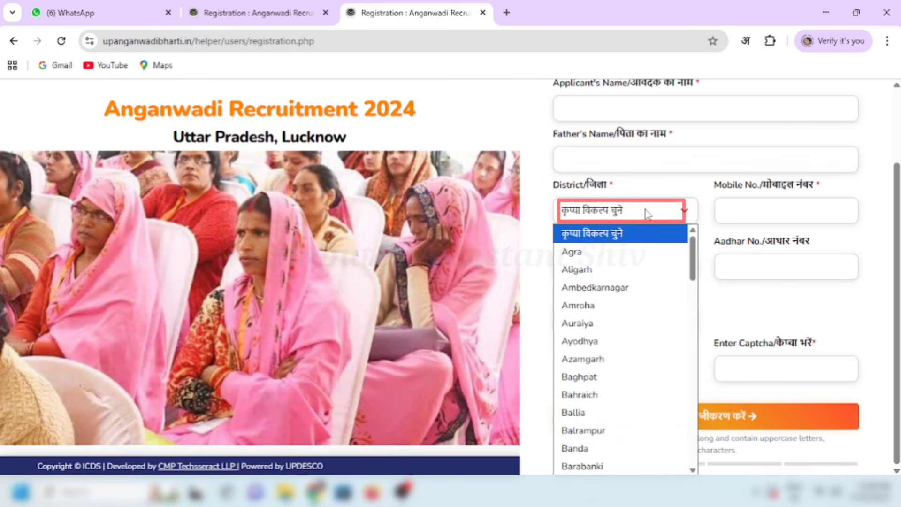
scroll(617, 277, "down", 13)
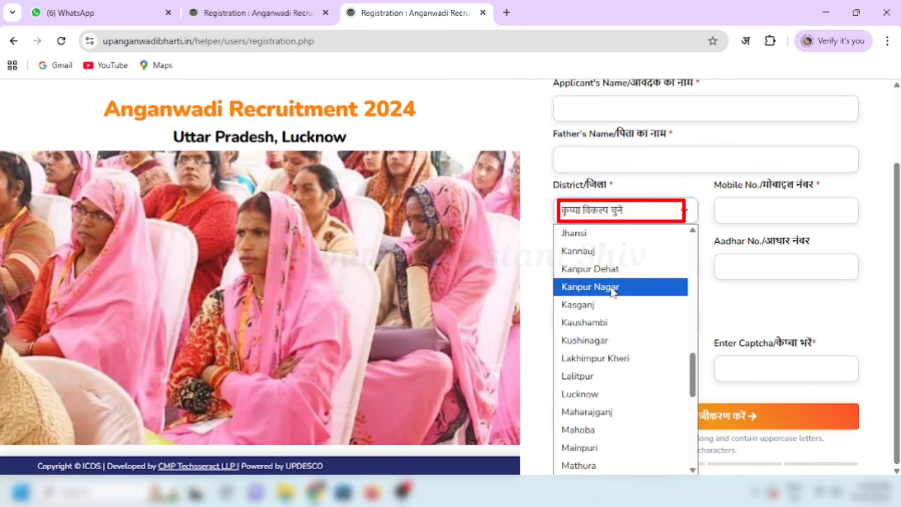
scroll(613, 291, "up", 13)
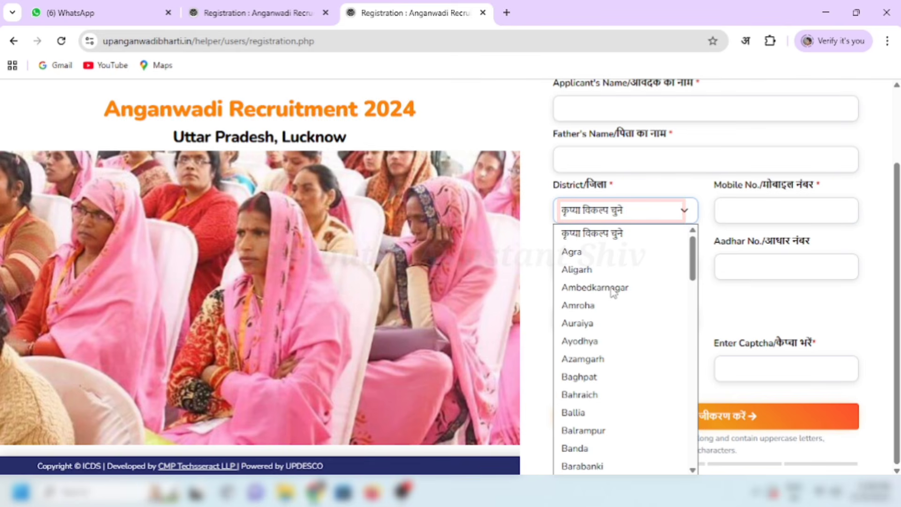
scroll(613, 291, "down", 4)
left_click(527, 229)
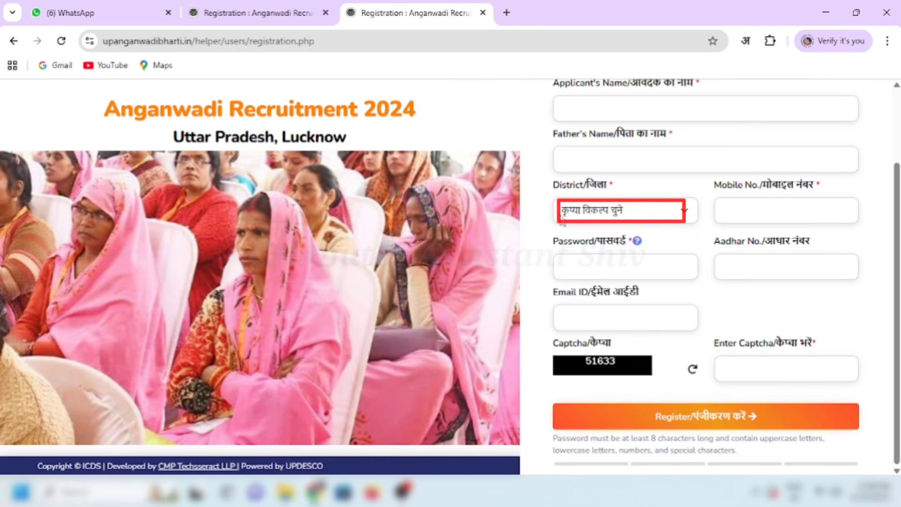
Step: Fill in the mobile number, password, Aadhar number, e-mail address and captcha code
left_click(745, 204)
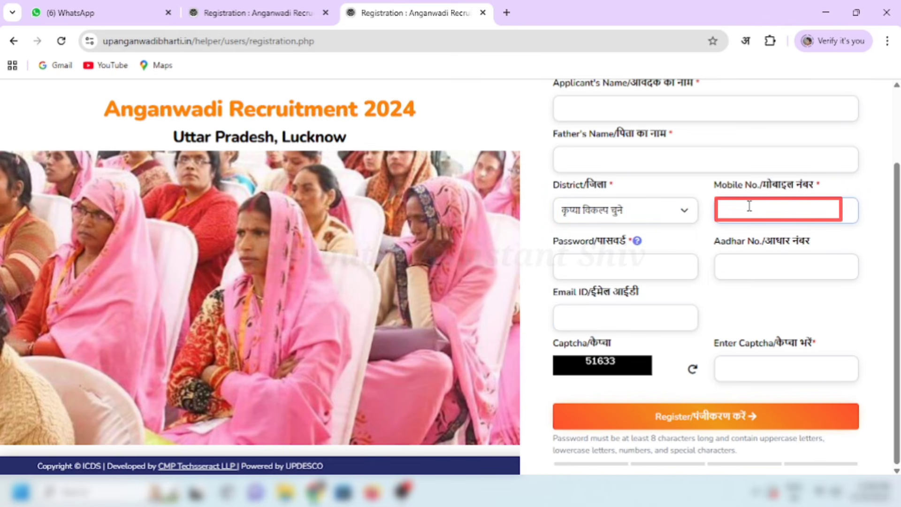
left_click(649, 263)
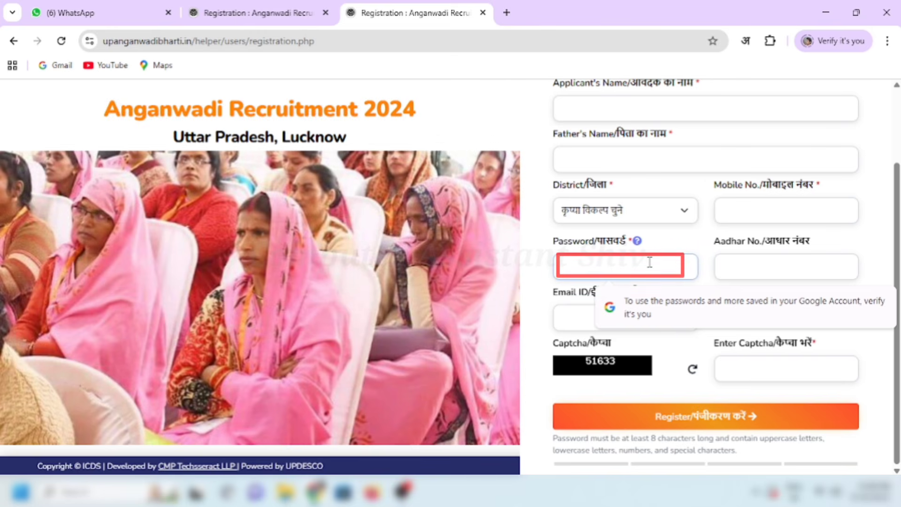
left_click(724, 267)
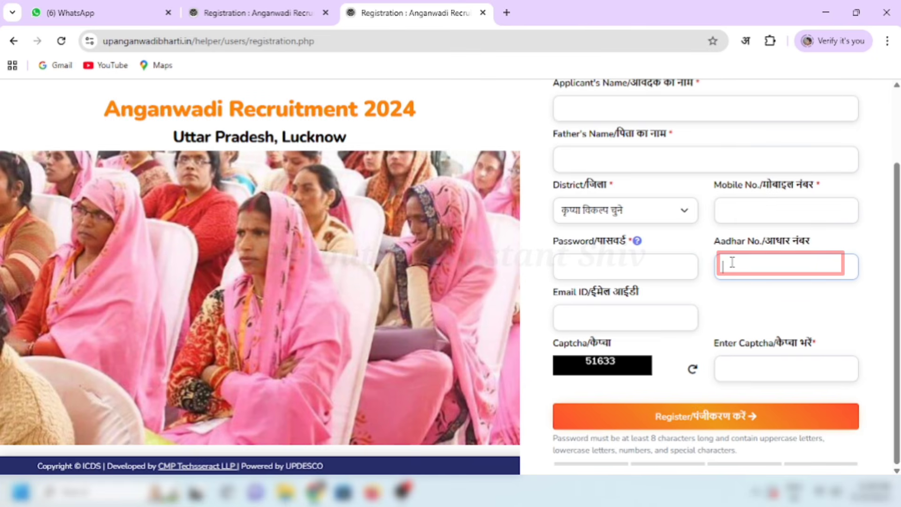
left_click(672, 318)
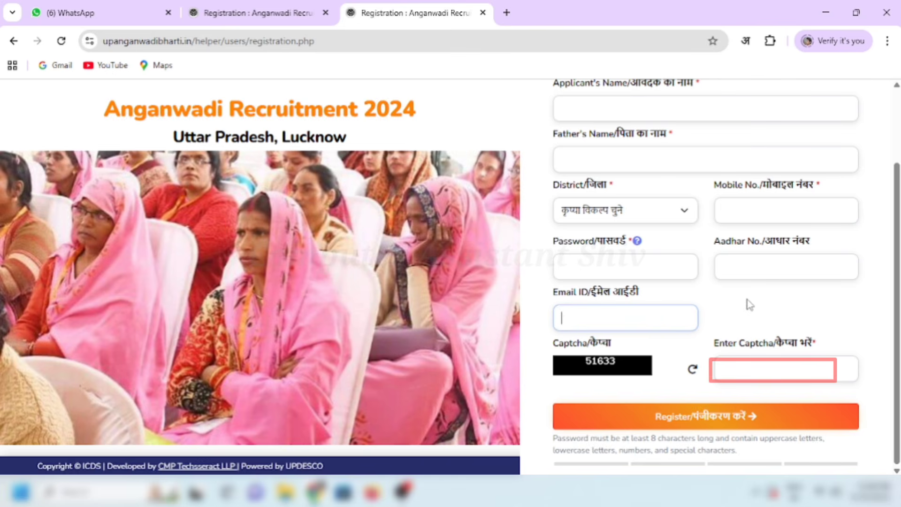
left_click(747, 366)
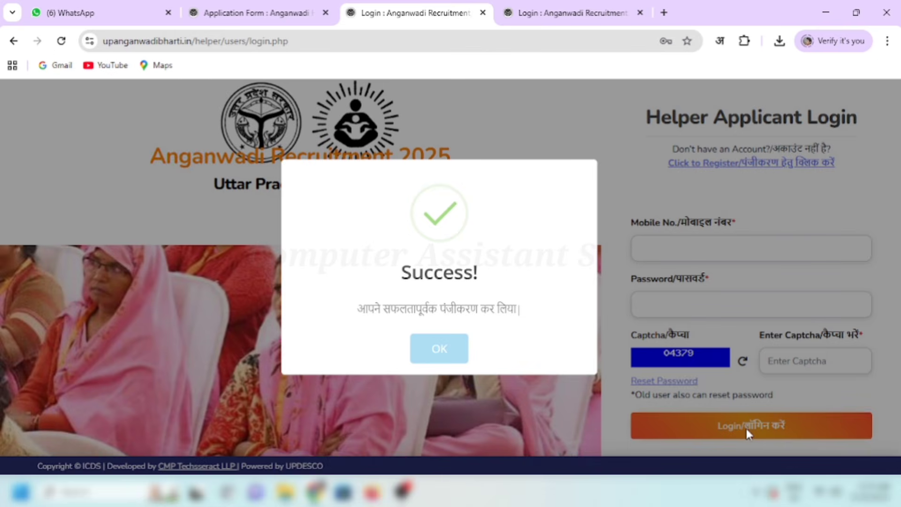
Step: Dismiss the Success message and log in with the mobile number, password and captcha
left_click(434, 360)
left_click(716, 253)
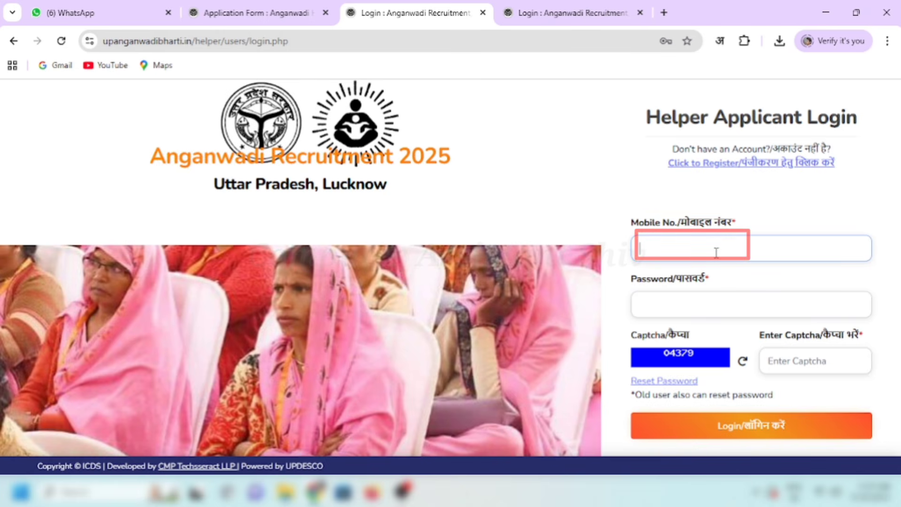
type("••••")
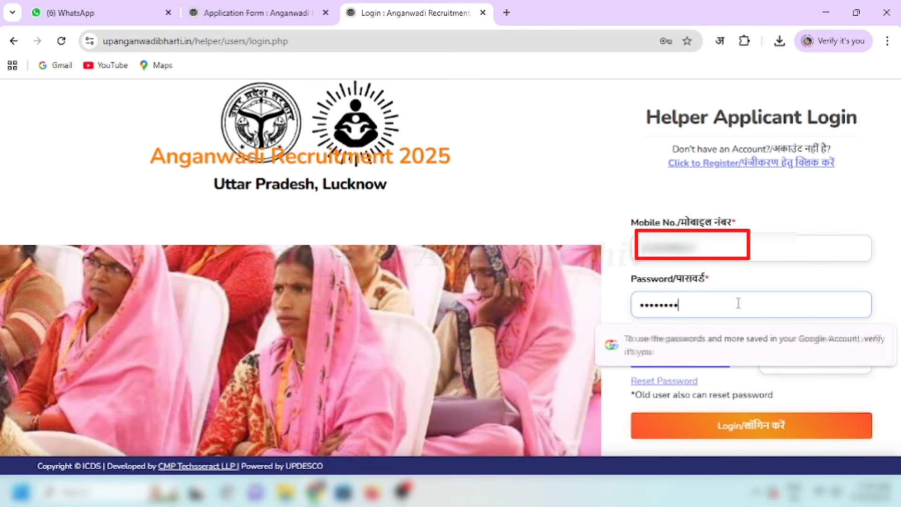
type("•••")
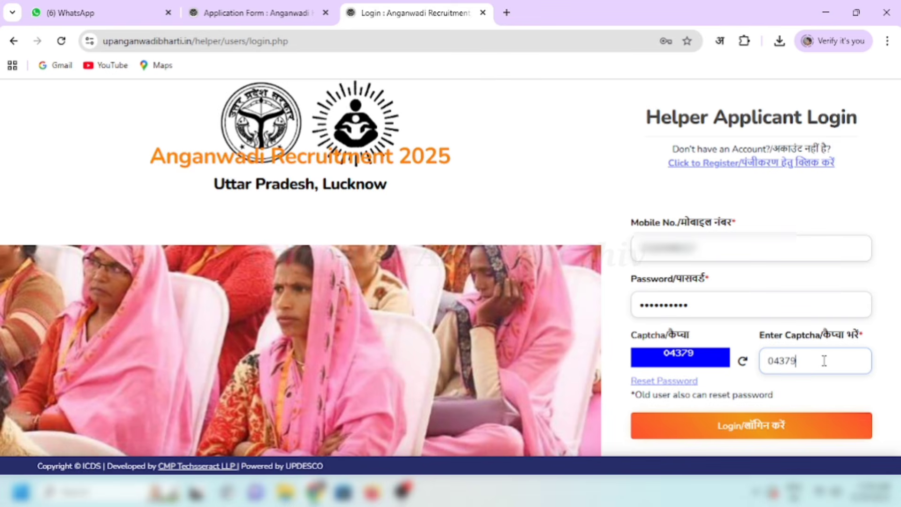
left_click(764, 439)
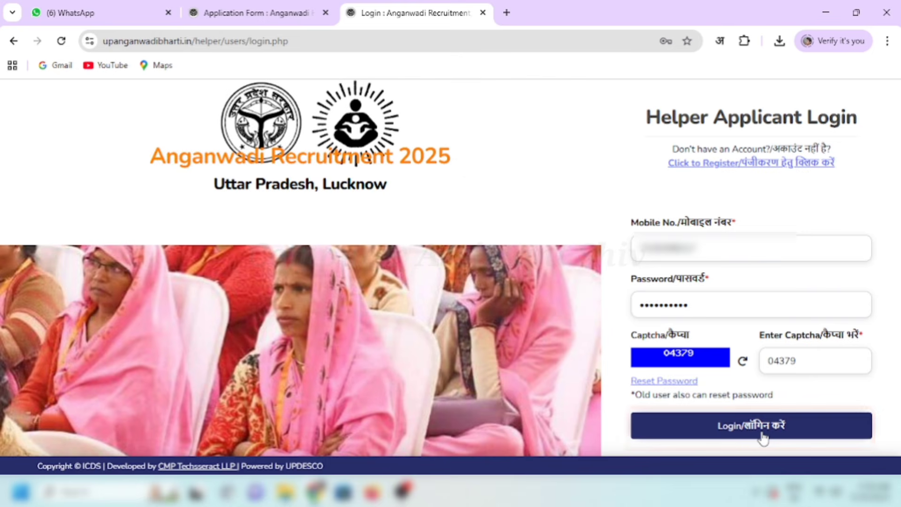
left_click(764, 437)
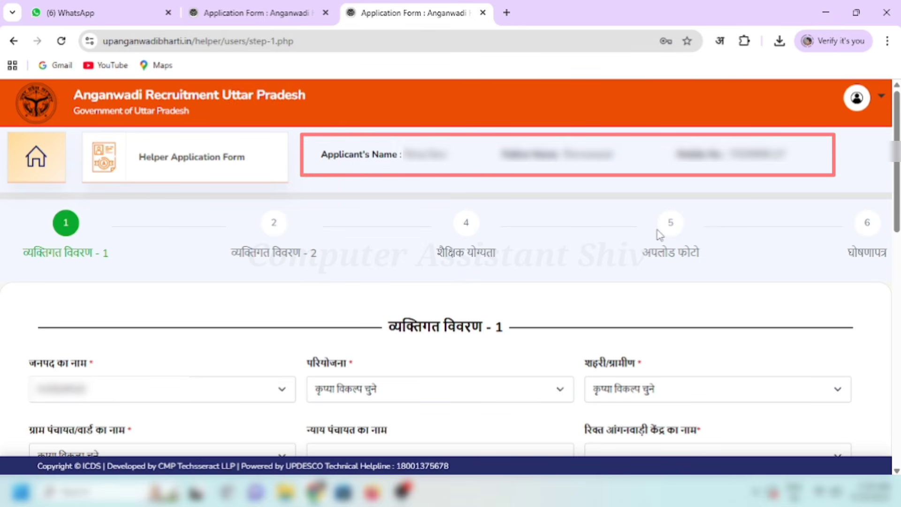
scroll(844, 175, "down", 2)
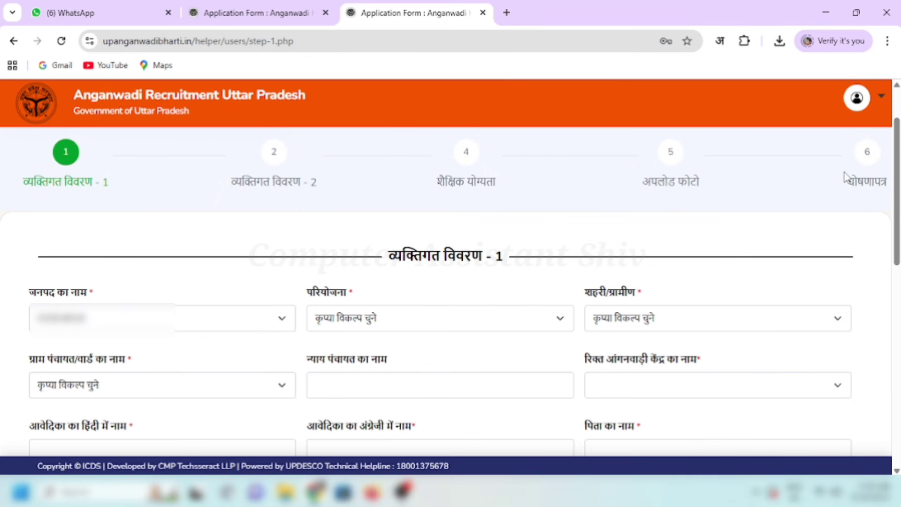
scroll(896, 268, "down", 2)
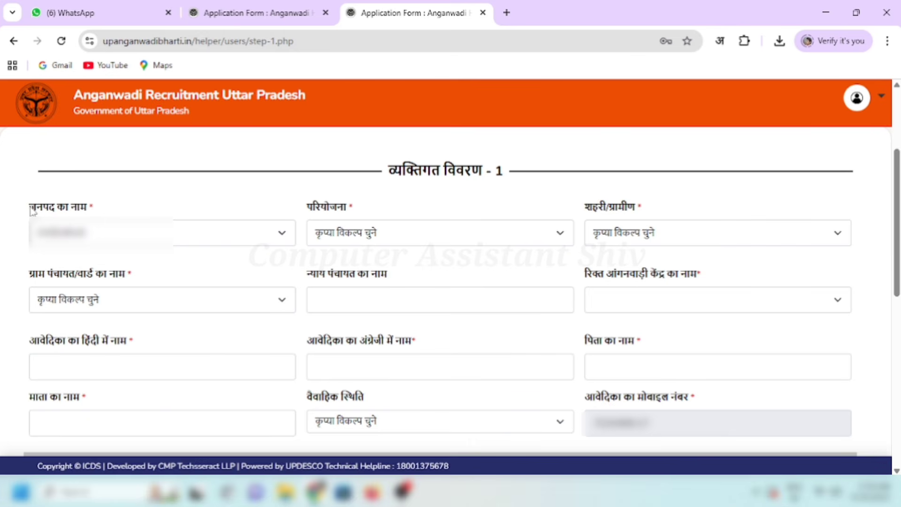
left_click(105, 207)
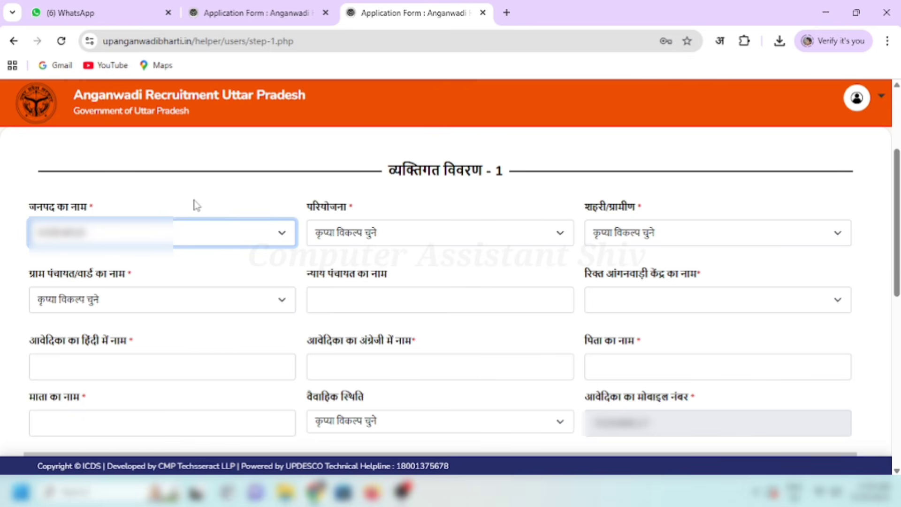
Step: Choose the project (परियोजना) and set the area type to ग्रामीण
left_click_drag(308, 207, 328, 211)
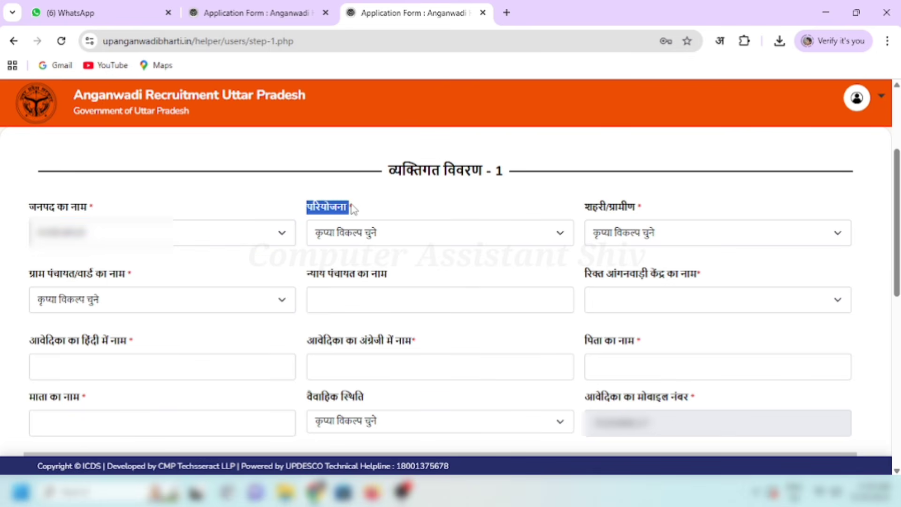
left_click(370, 235)
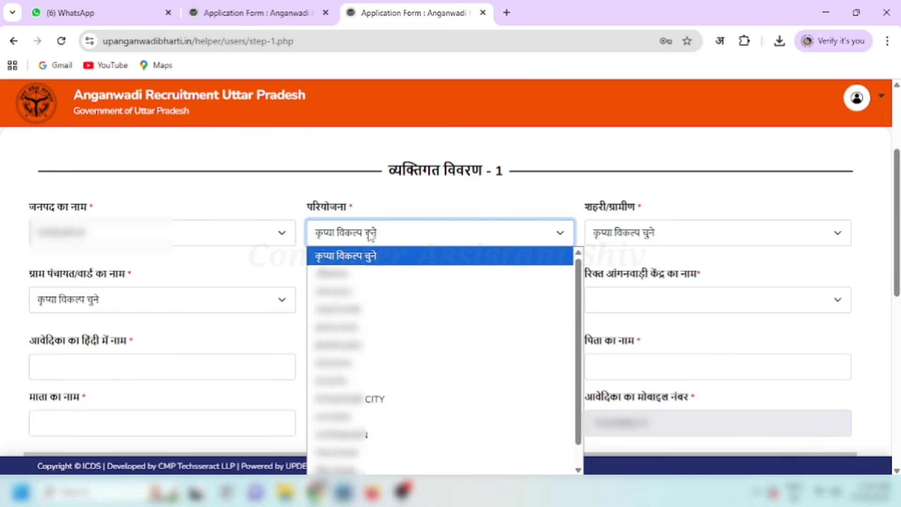
left_click(432, 309)
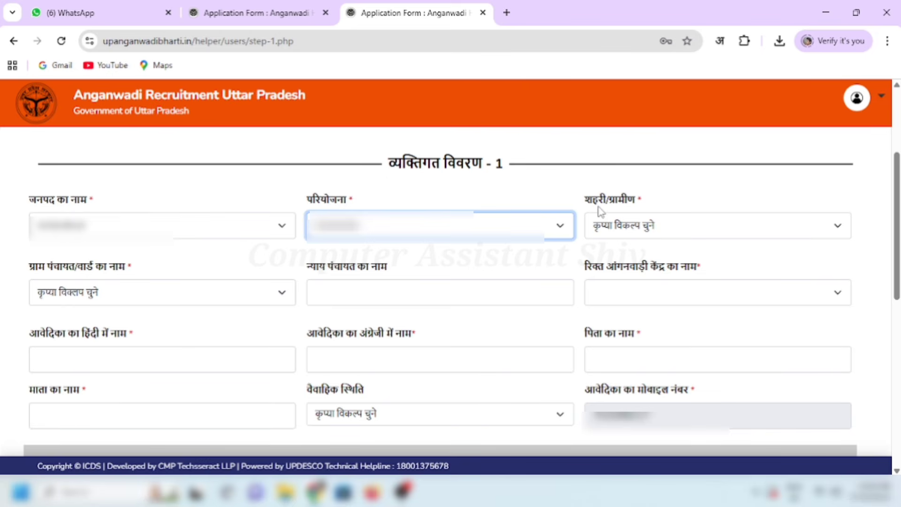
left_click(585, 198)
left_click(675, 201)
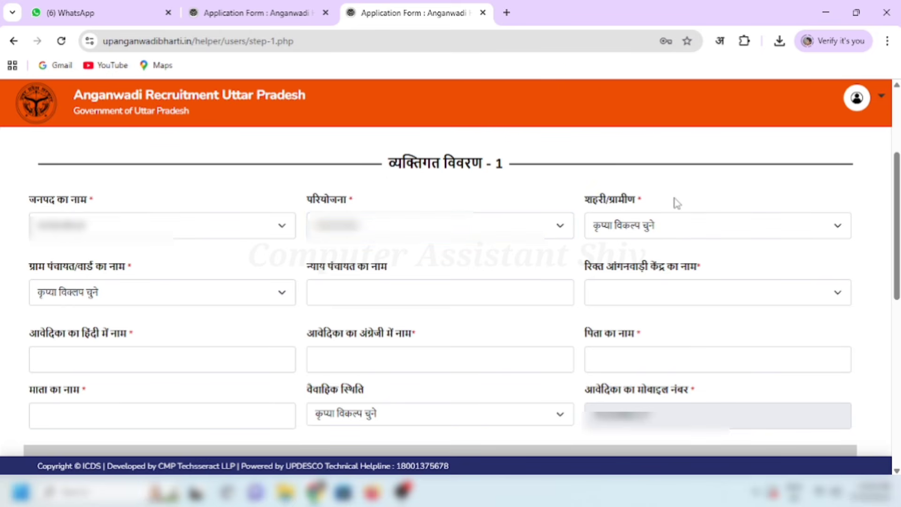
left_click(639, 230)
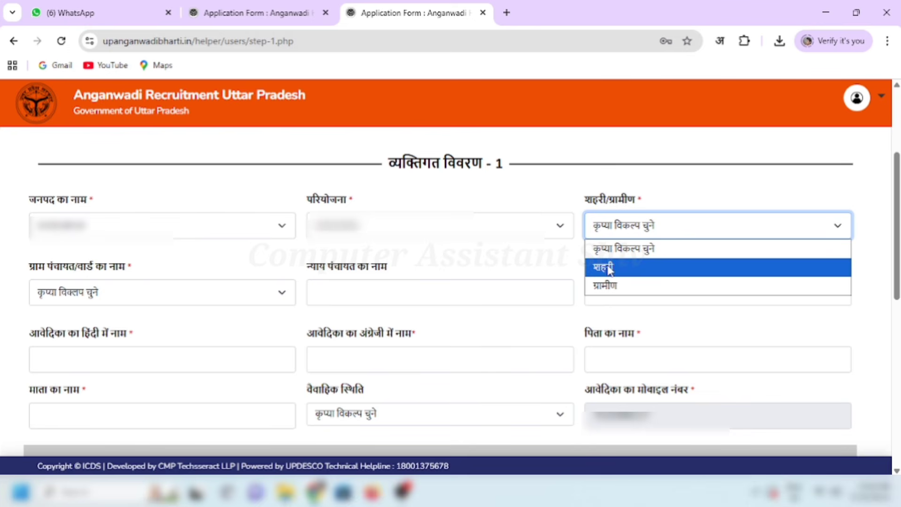
left_click(614, 285)
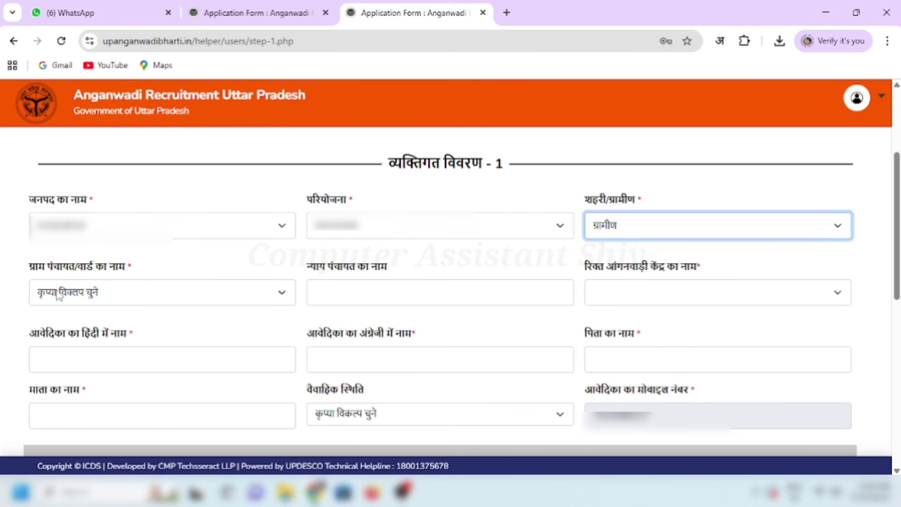
Step: Select the applicant's ग्राम पंचायत/वार्ड from its dropdown
left_click_drag(26, 271, 130, 265)
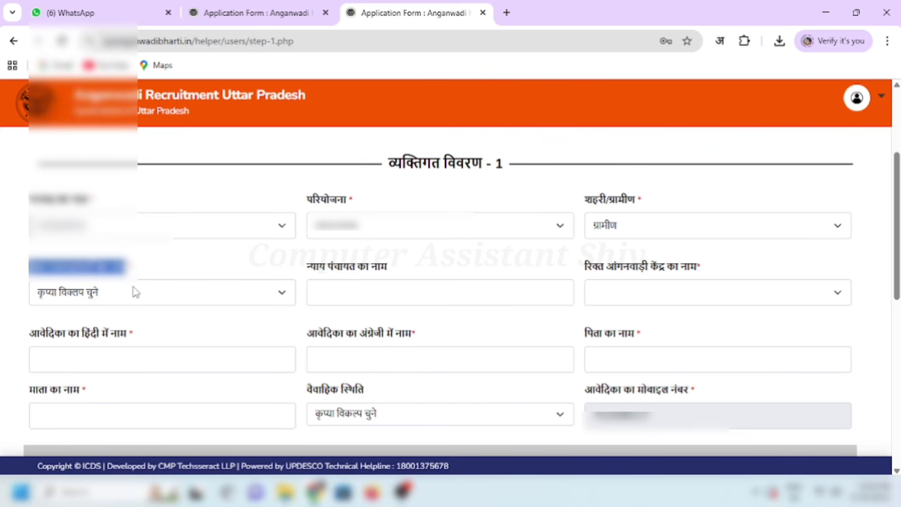
left_click(149, 294)
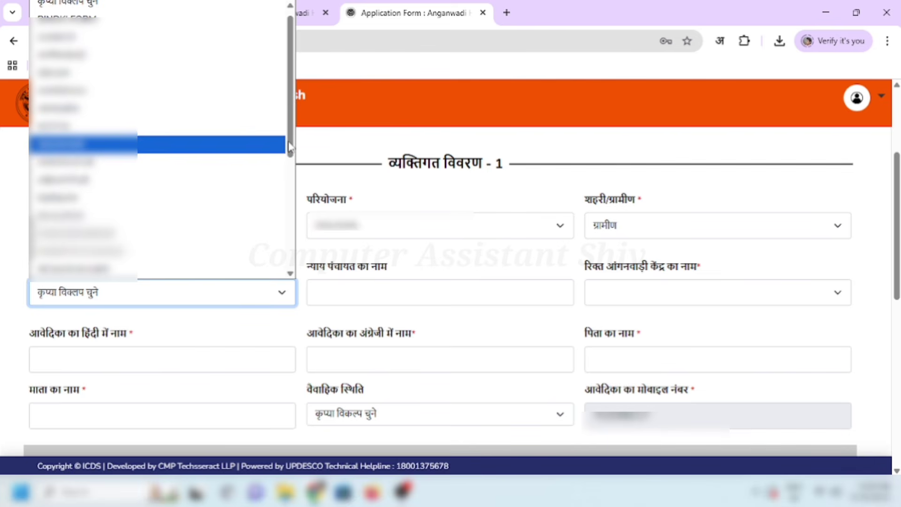
left_click_drag(289, 148, 291, 128)
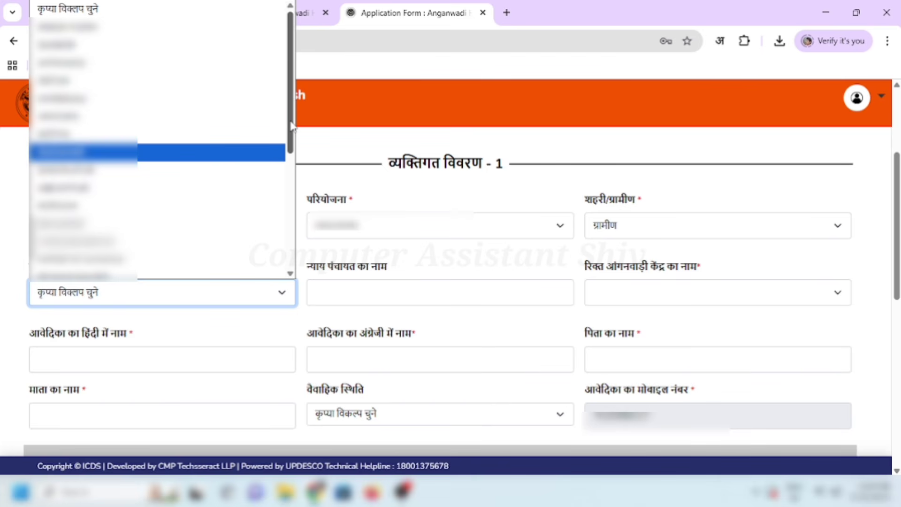
left_click_drag(292, 128, 296, 205)
left_click(197, 103)
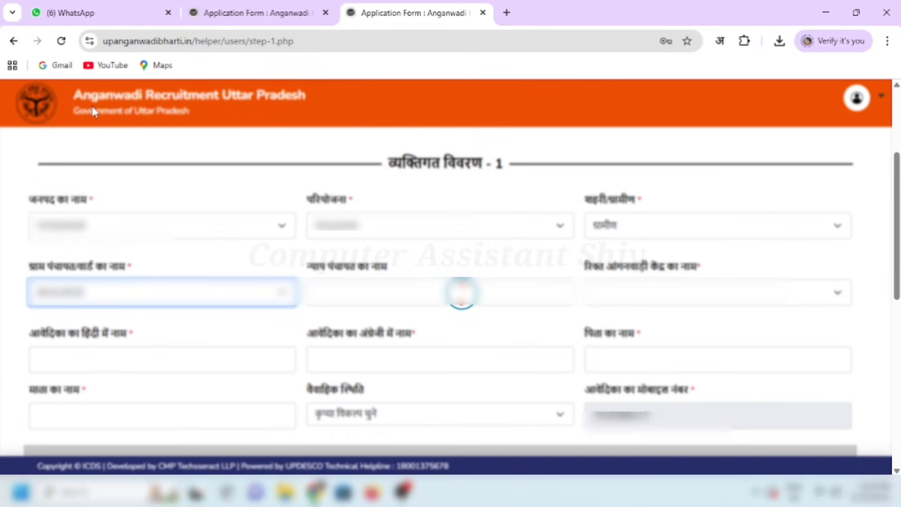
Step: Select the vacant Anganwadi centre (रिक्त आंगनवाड़ी केंद्र)
left_click(387, 299)
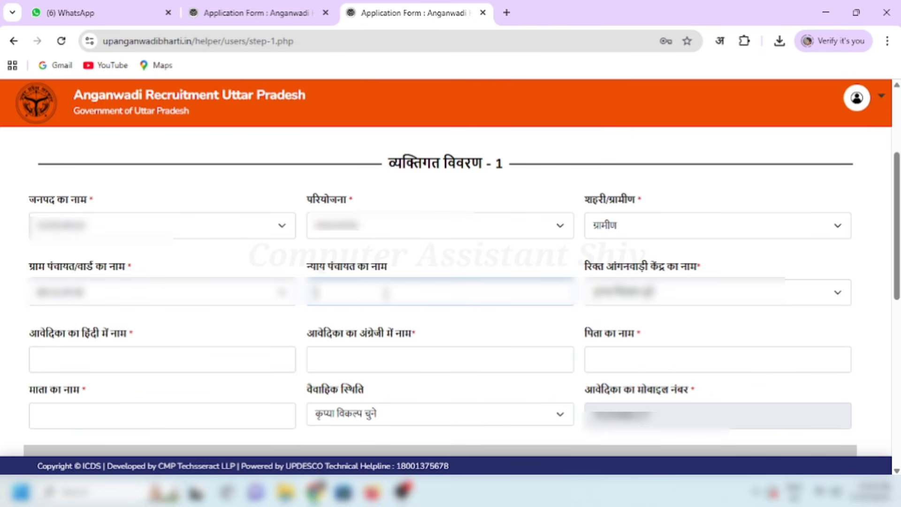
left_click(592, 271)
left_click_drag(593, 271, 704, 271)
left_click(711, 272)
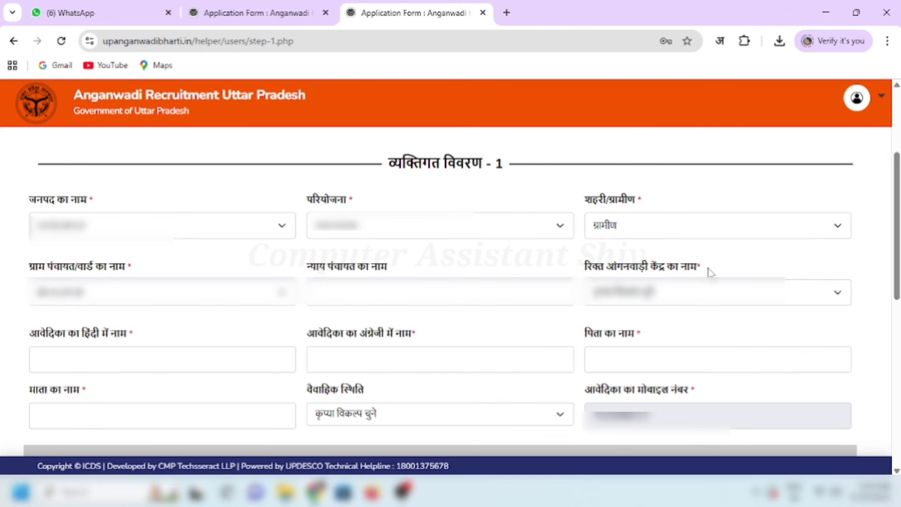
left_click(647, 296)
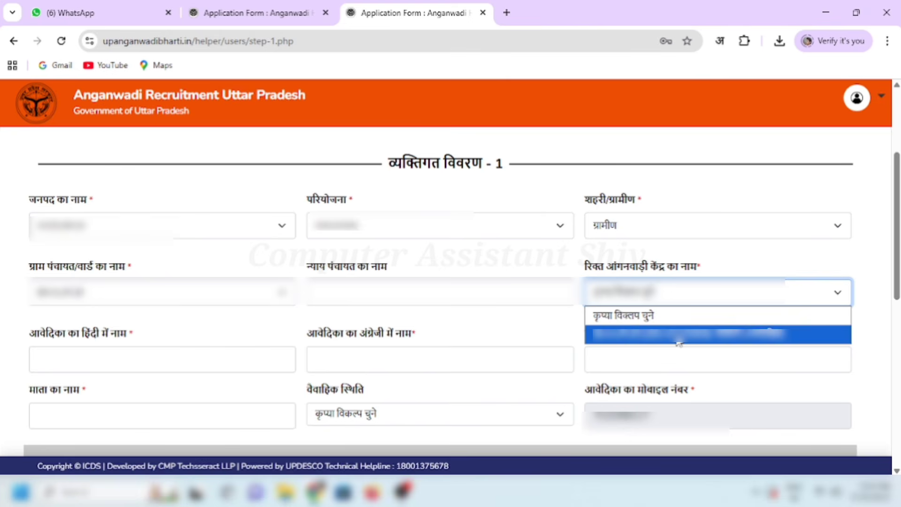
left_click(678, 341)
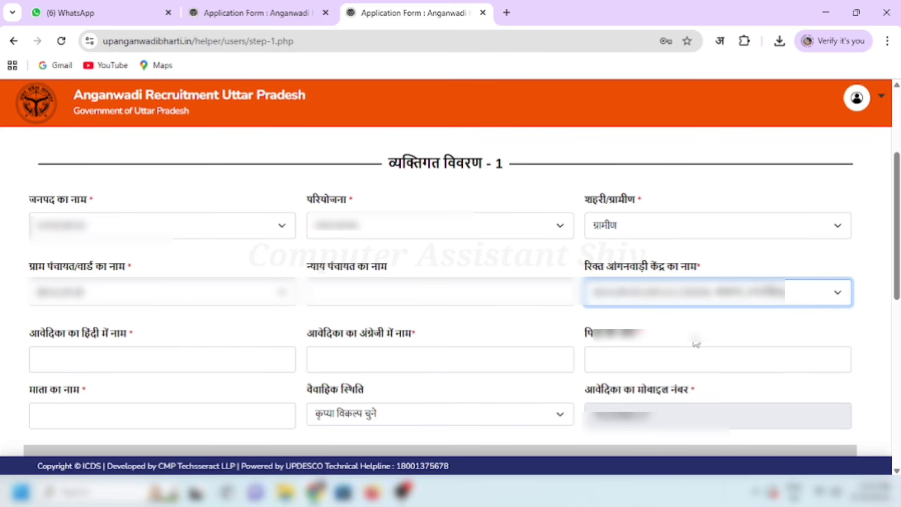
Step: Enter the applicant's first name and surname in Hindi via transliteration
scroll(693, 342, "down", 3)
left_click(149, 184)
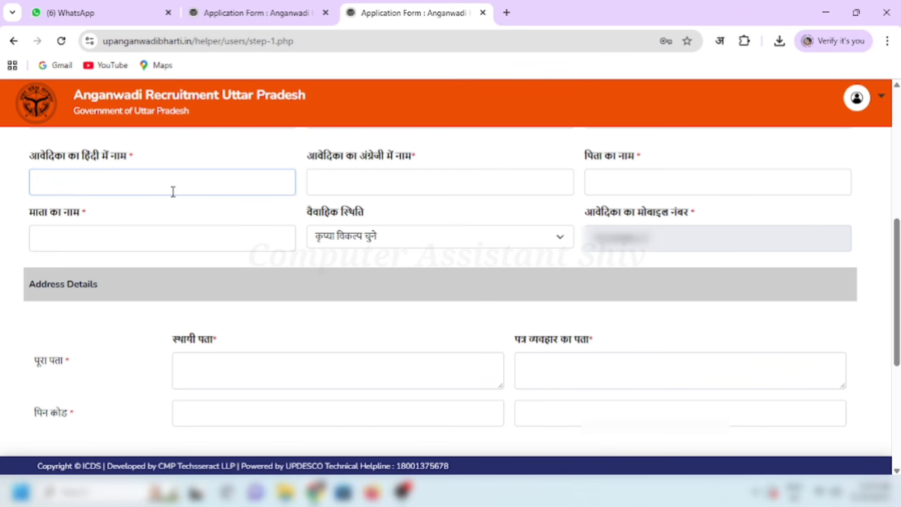
left_click_drag(29, 156, 133, 158)
left_click(140, 181)
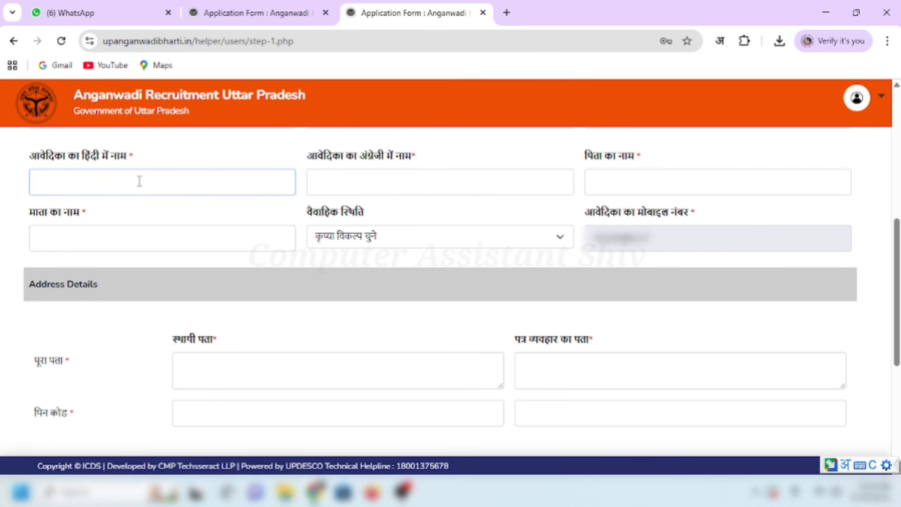
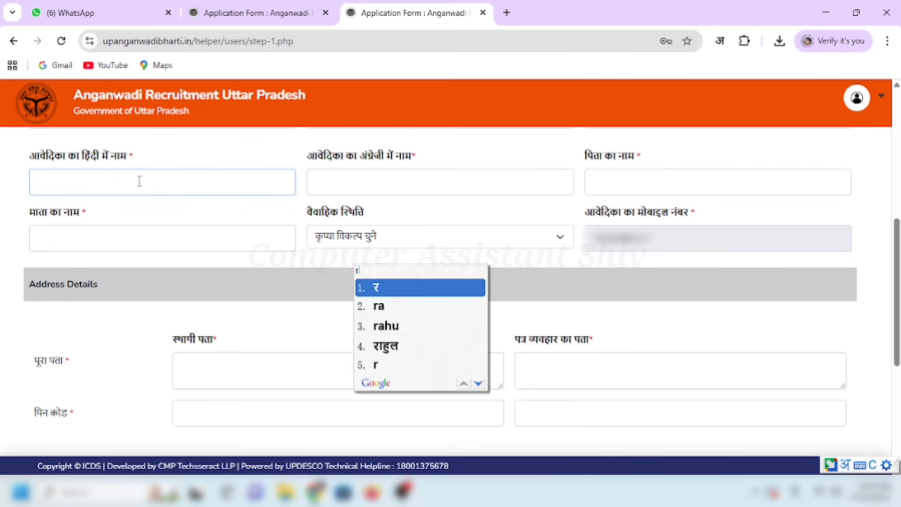
key("space")
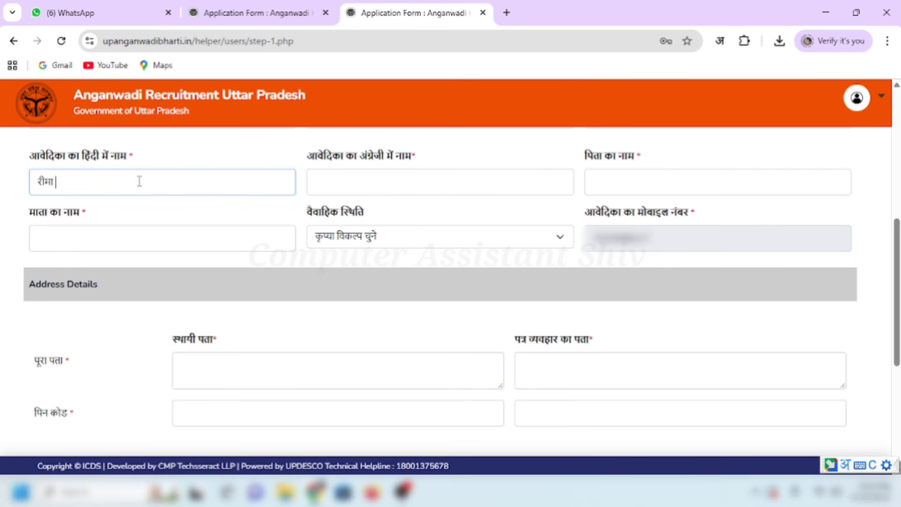
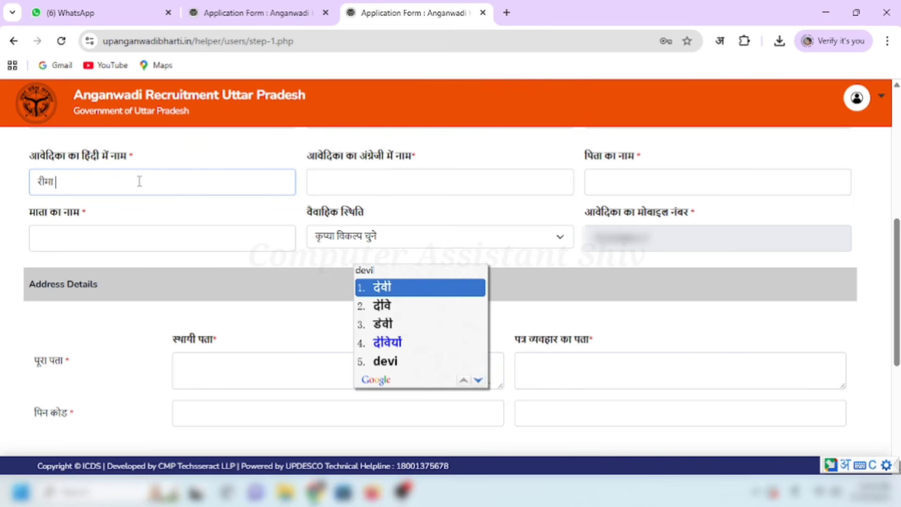
key("space")
left_click(181, 206)
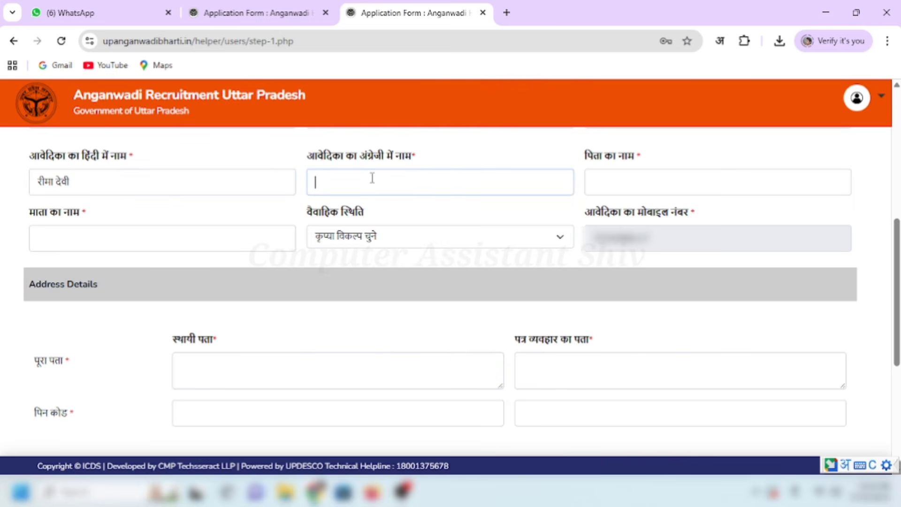
Step: Enter the applicant's English name, keeping the Latin spellings from the transliteration popup
type("r")
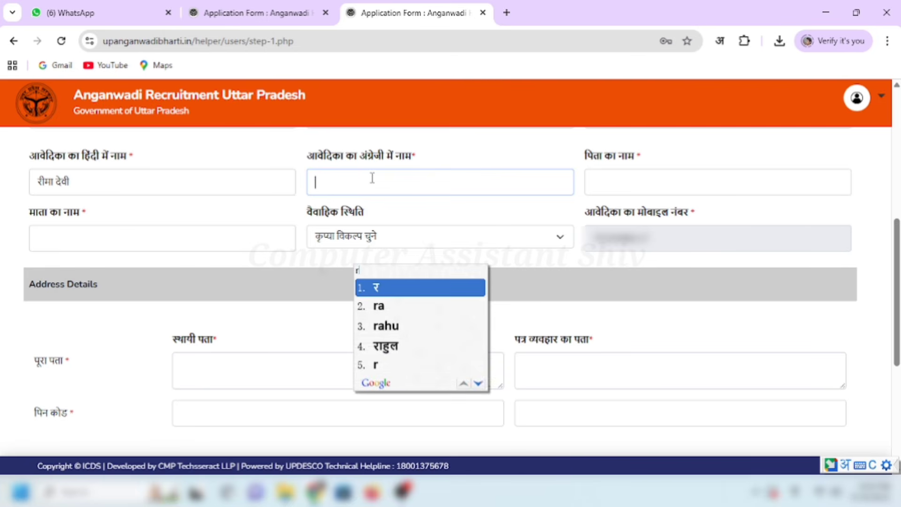
key("BackSpace")
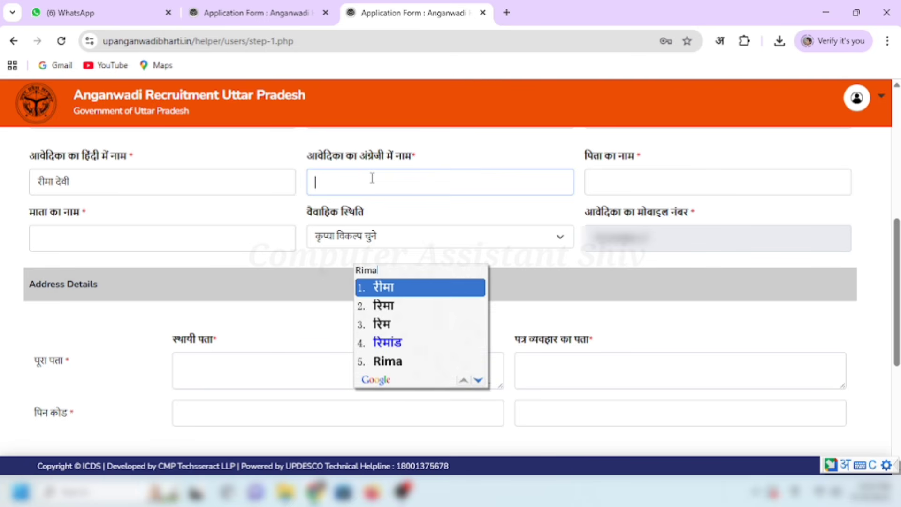
left_click(382, 360)
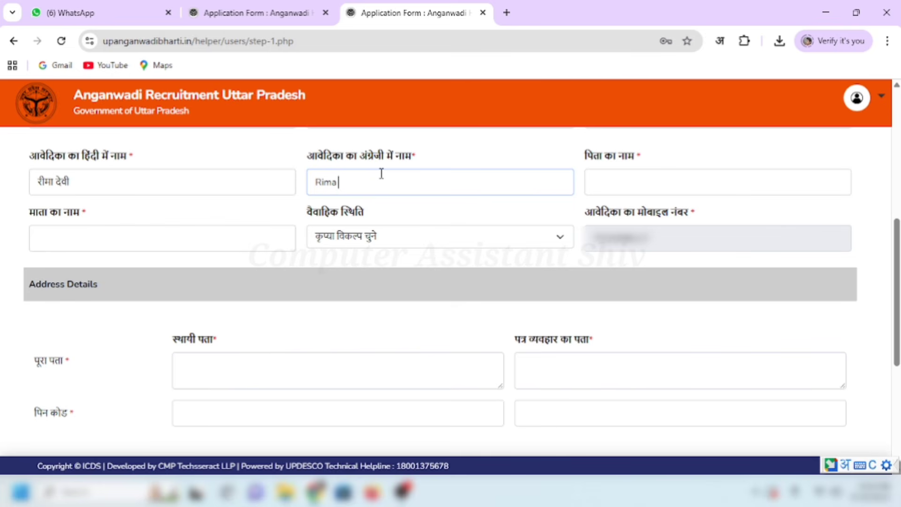
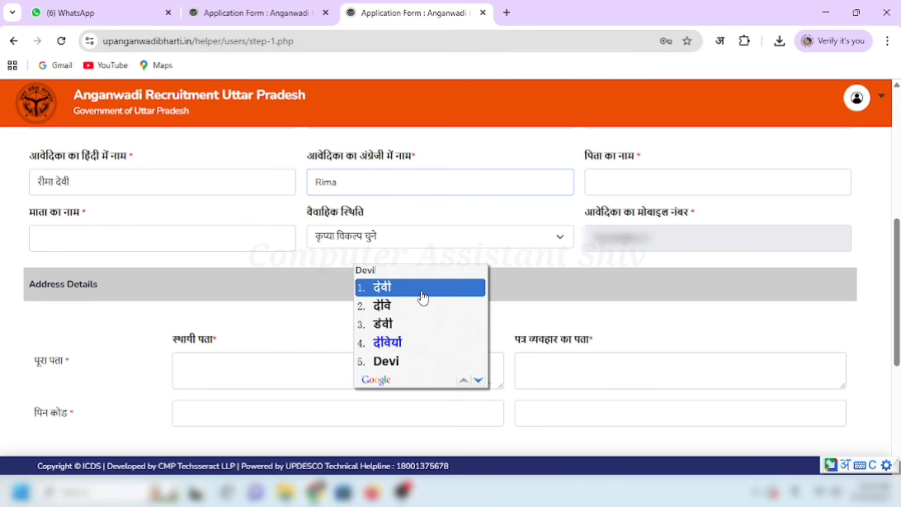
left_click(382, 361)
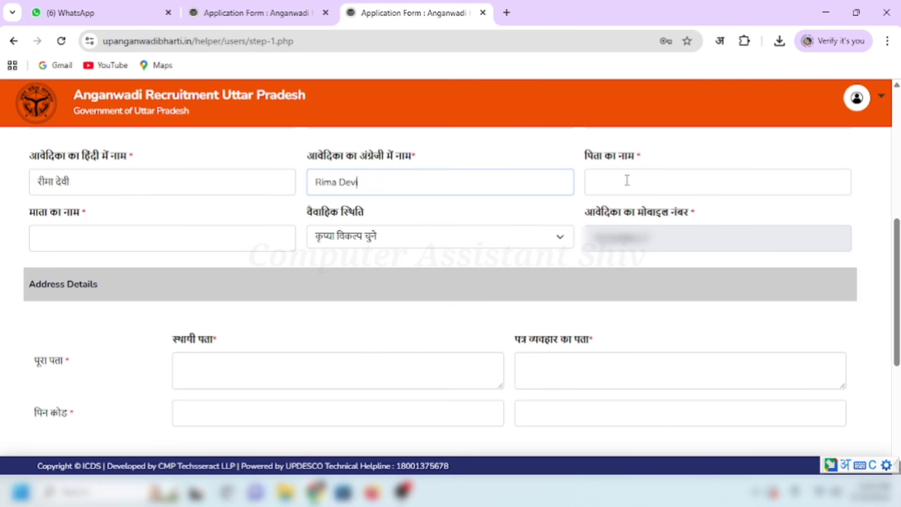
left_click(564, 209)
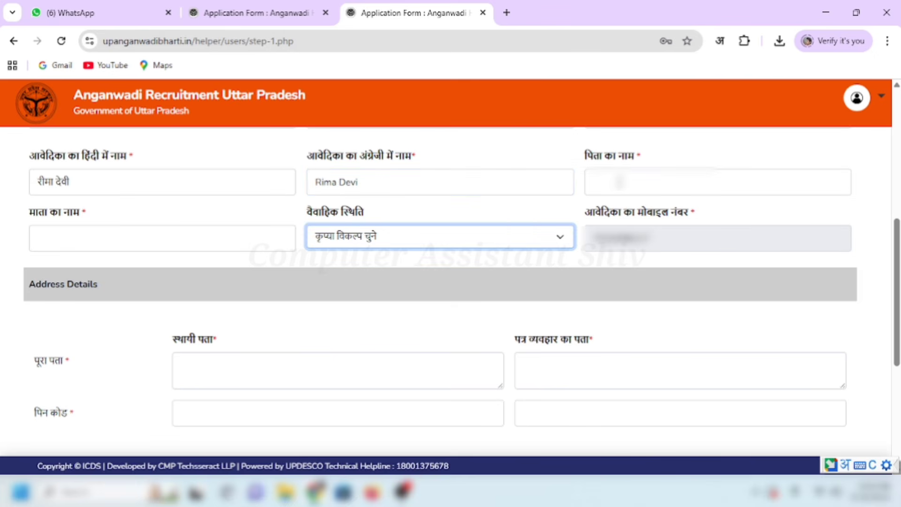
Step: Fill in the father's name and the mother's name
left_click(624, 182)
type("h")
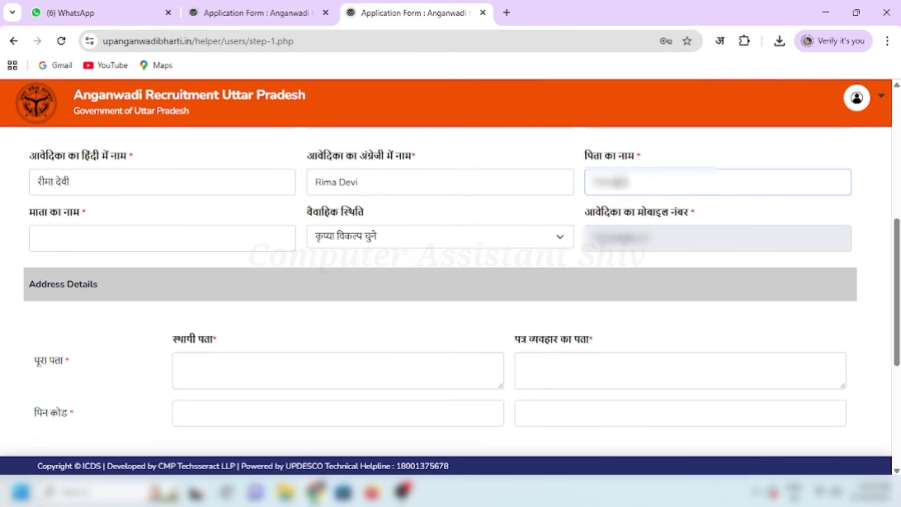
type("al")
left_click(577, 265)
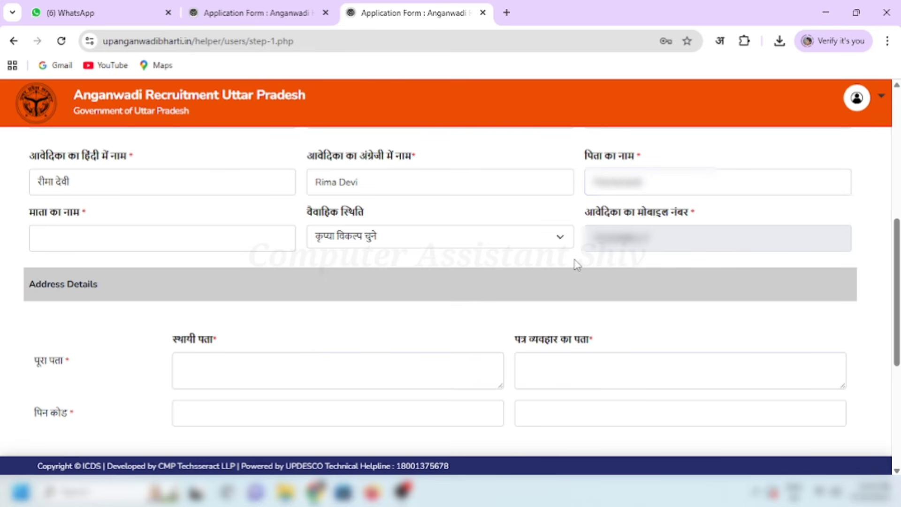
left_click(141, 242)
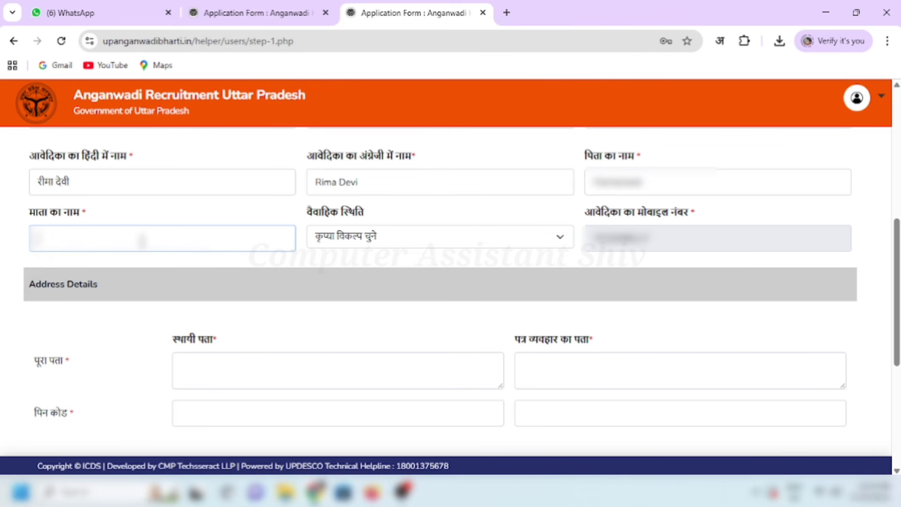
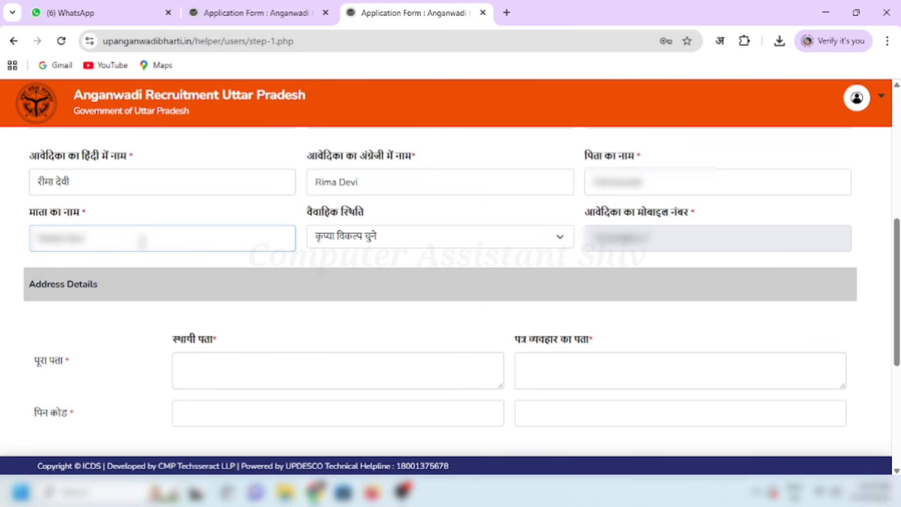
left_click(302, 262)
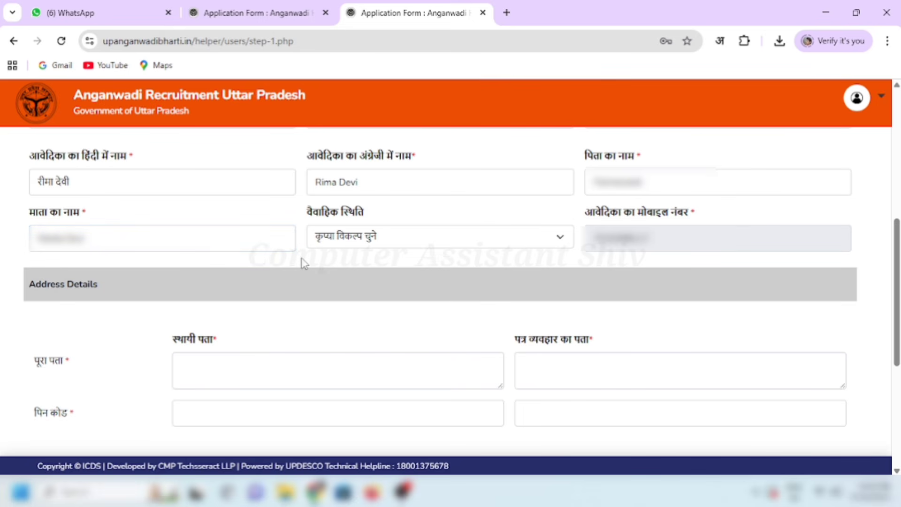
Step: Set marital status to अविवाहित and check the prefilled mobile number
left_click(385, 236)
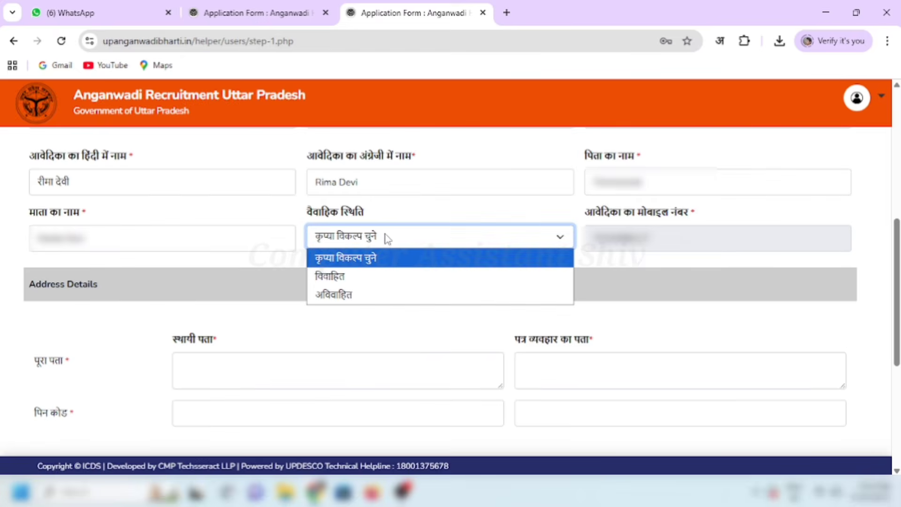
left_click(369, 296)
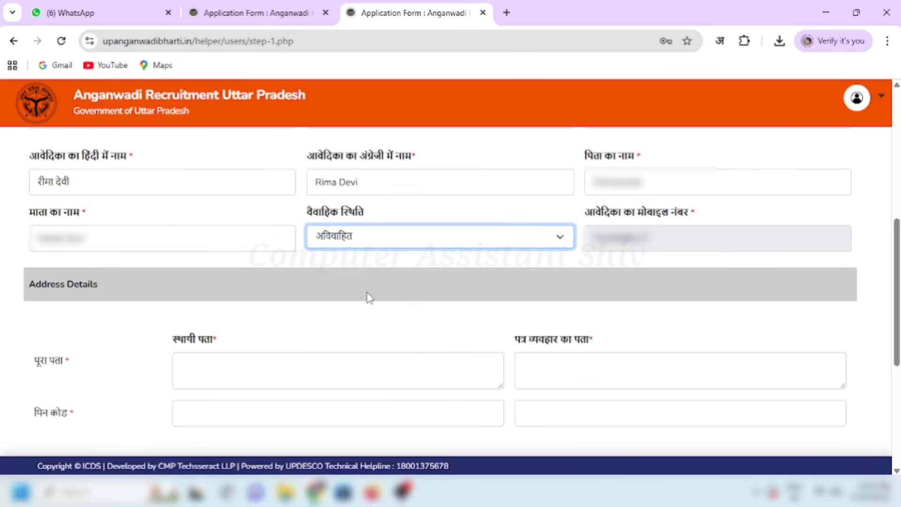
left_click(413, 260)
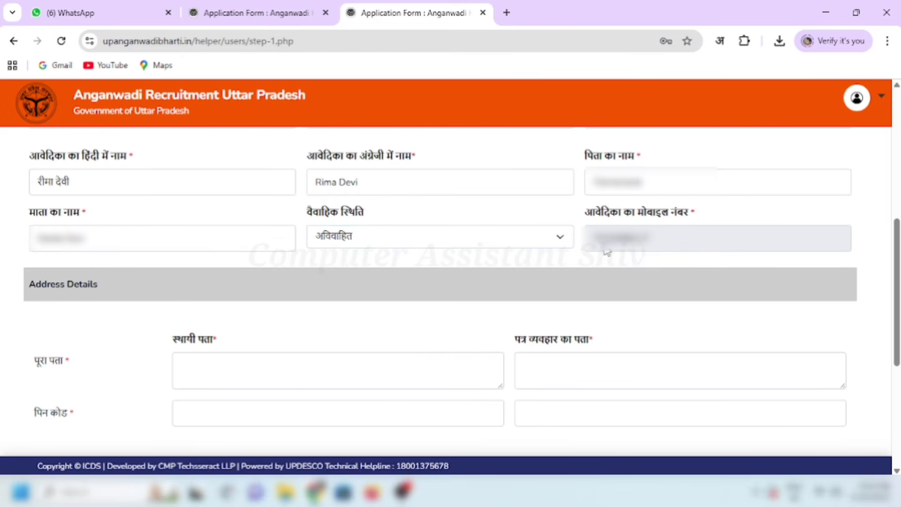
left_click_drag(592, 237, 653, 243)
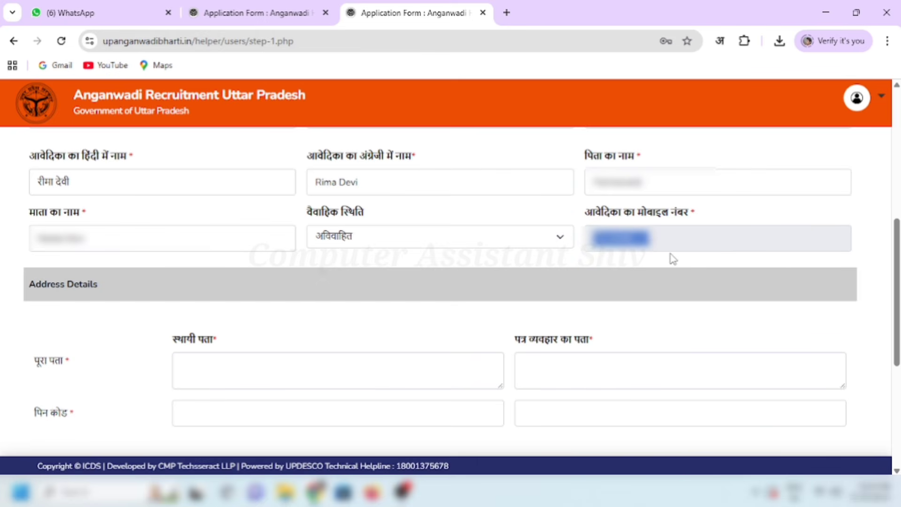
left_click(670, 255)
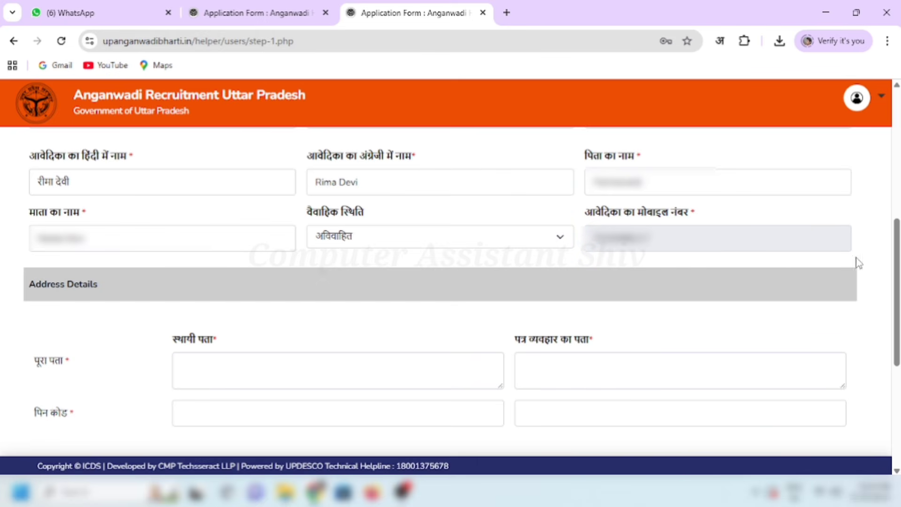
Step: Begin typing the permanent address with village, post and district
scroll(855, 262, "down", 3)
left_click(206, 217)
type("Vill")
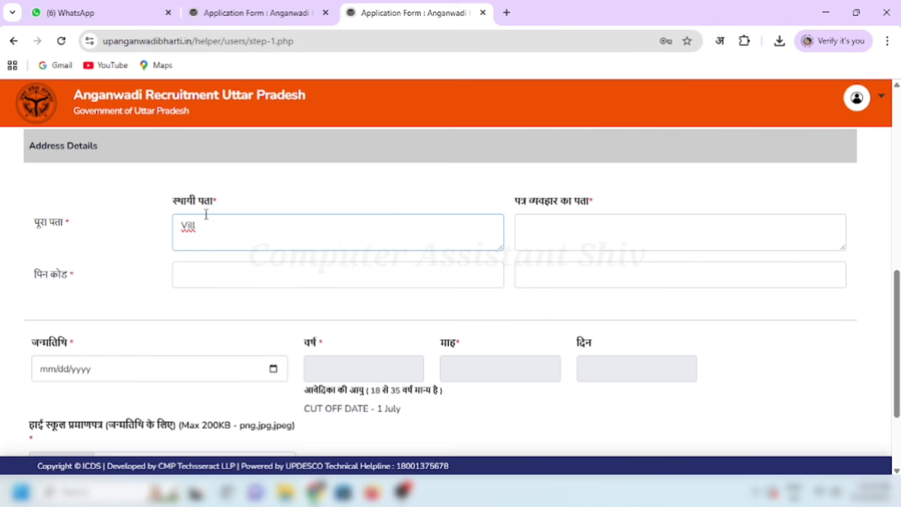
type("  xxxxxxxxxx Post xxxxxxxxxxx")
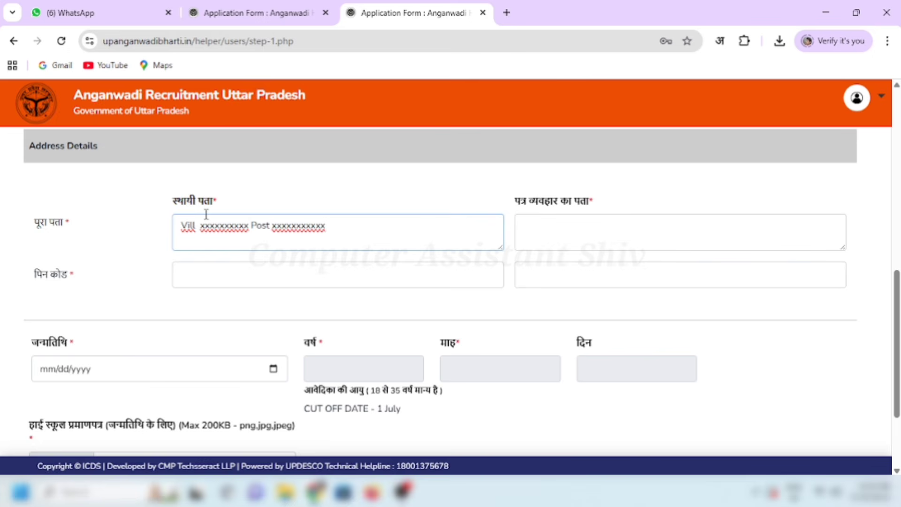
type(" Dist xxxxxxxxxxxxx")
Step: Copy the permanent address into the correspondence address field
left_click(565, 231)
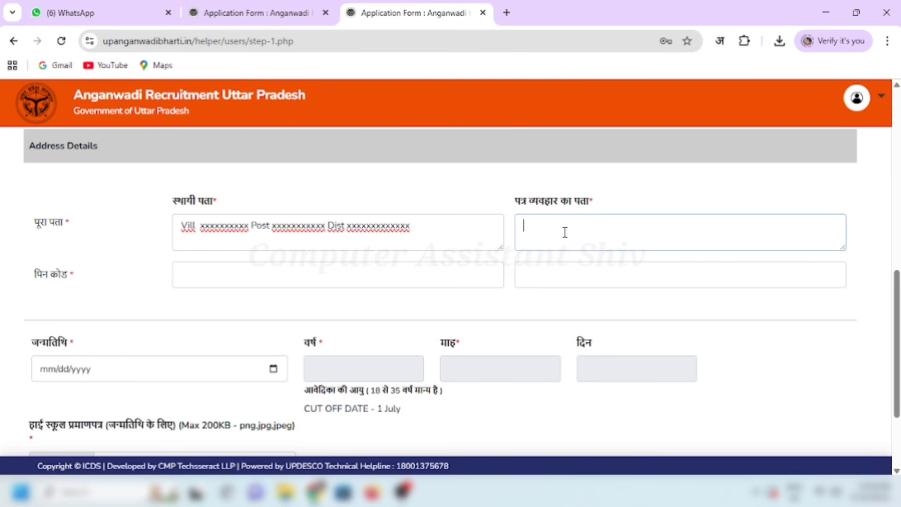
left_click(402, 233)
left_click_drag(403, 233, 153, 237)
key("ctrl+c")
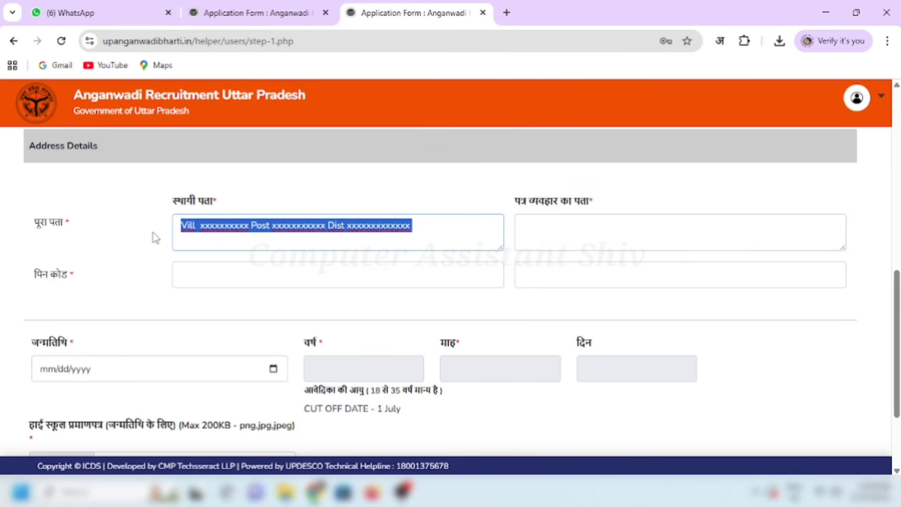
left_click(580, 243)
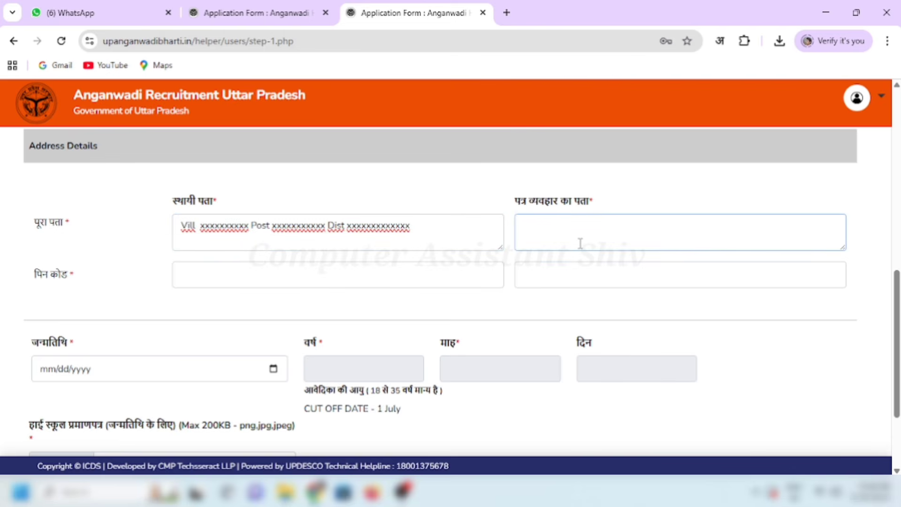
key("ctrl+v")
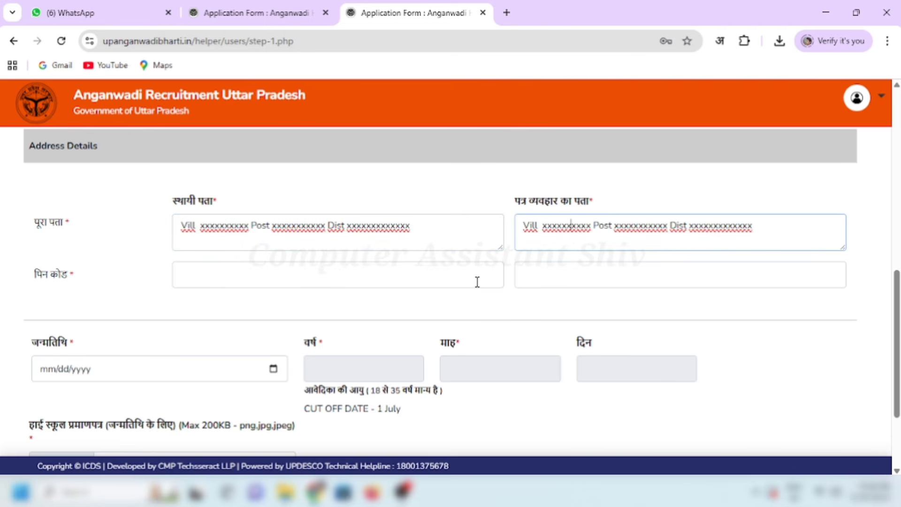
Step: Enter PIN code 111111 for both the permanent and correspondence addresses
left_click(296, 280)
type("1")
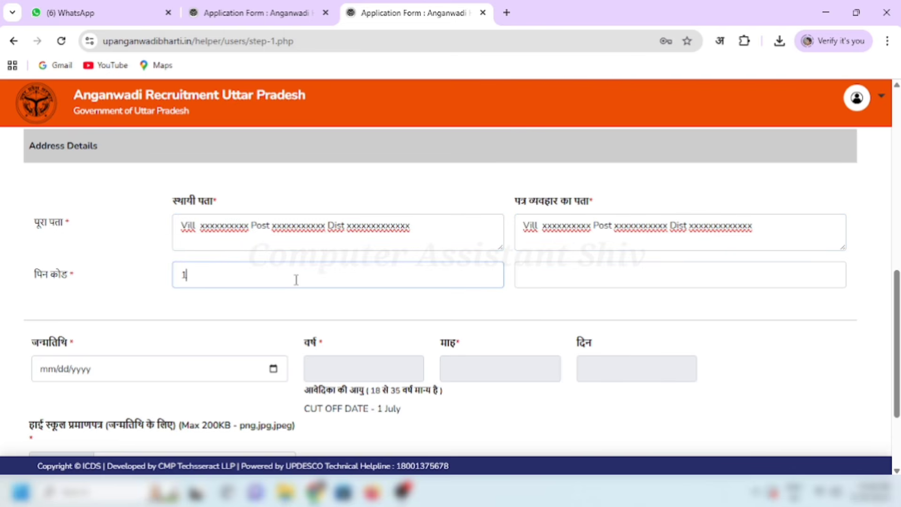
type("11111")
left_click(601, 276)
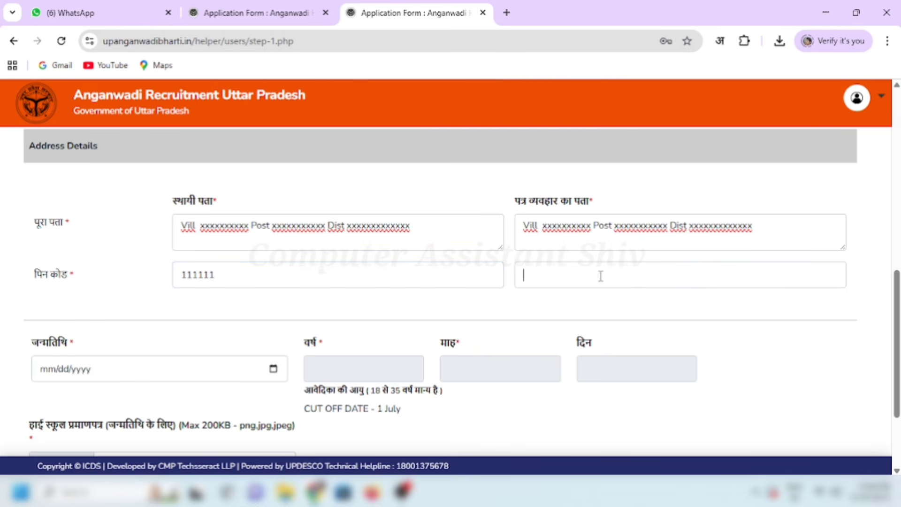
type("111111")
left_click(578, 308)
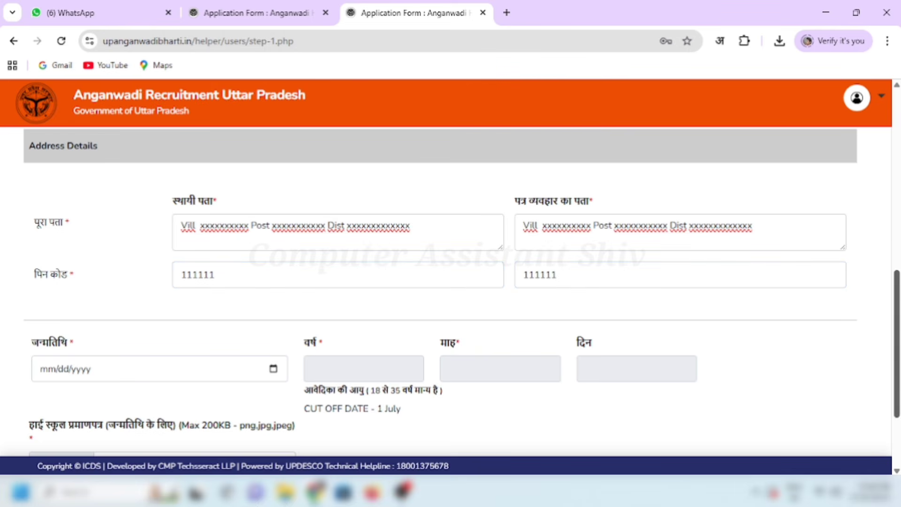
Step: Pick 14 March 2006 as the date of birth after 2008 triggers the minimum-age warning
scroll(897, 342, "down", 3)
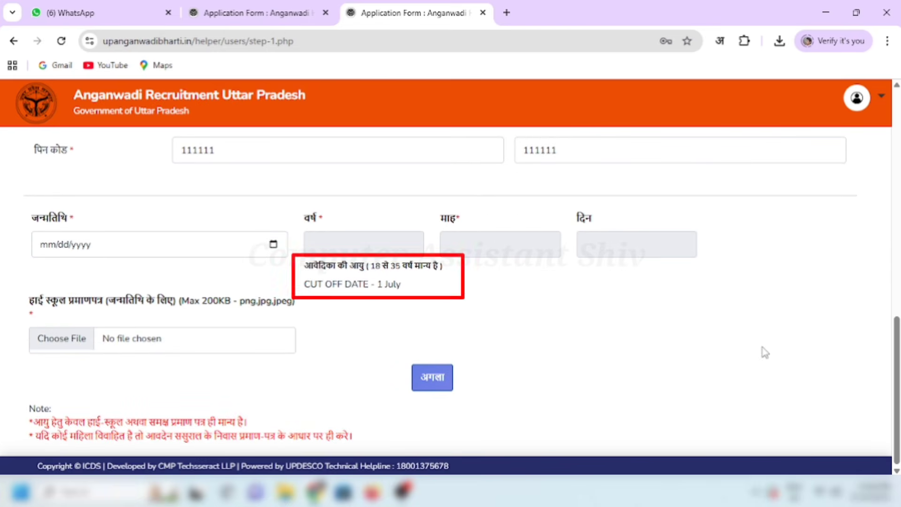
left_click_drag(32, 218, 86, 221)
left_click(118, 245)
left_click(103, 210)
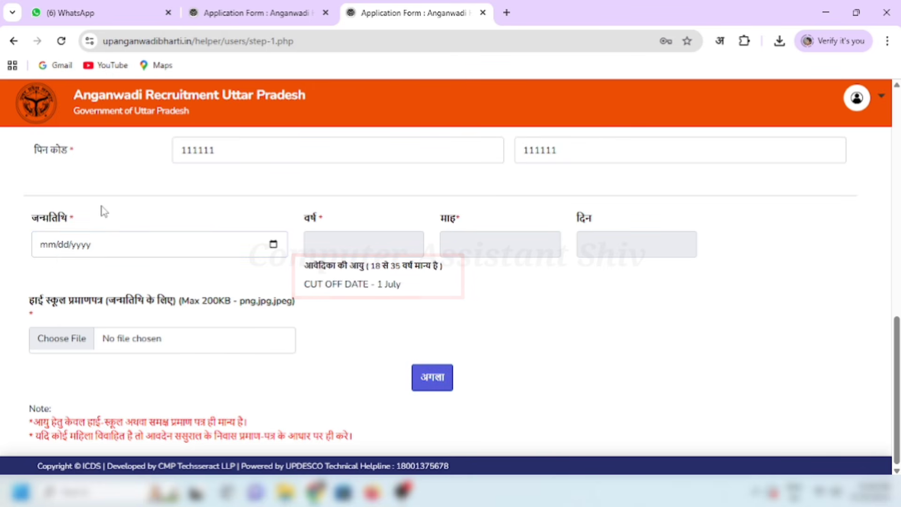
left_click(274, 245)
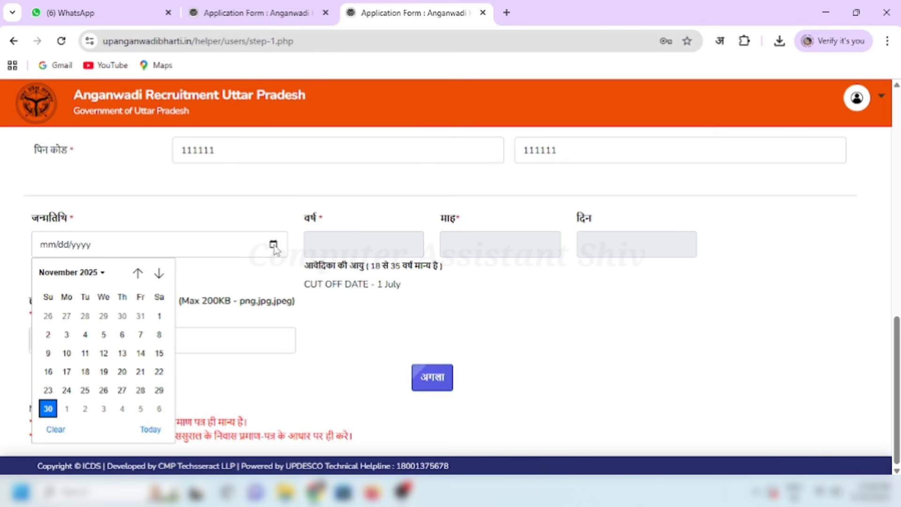
left_click(99, 275)
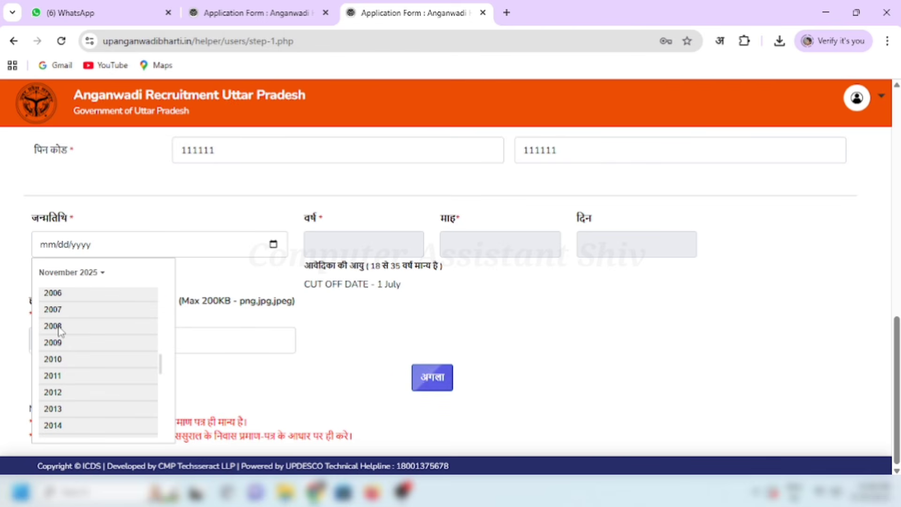
left_click(59, 328)
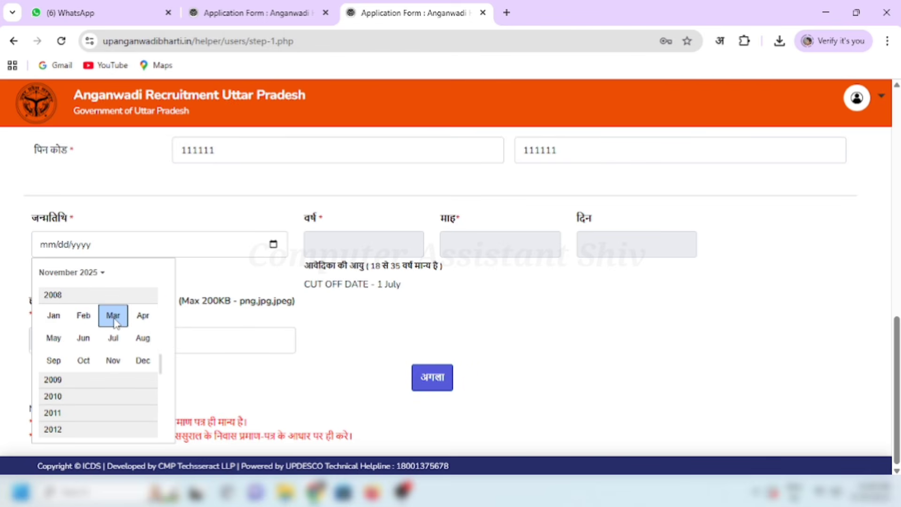
left_click(113, 319)
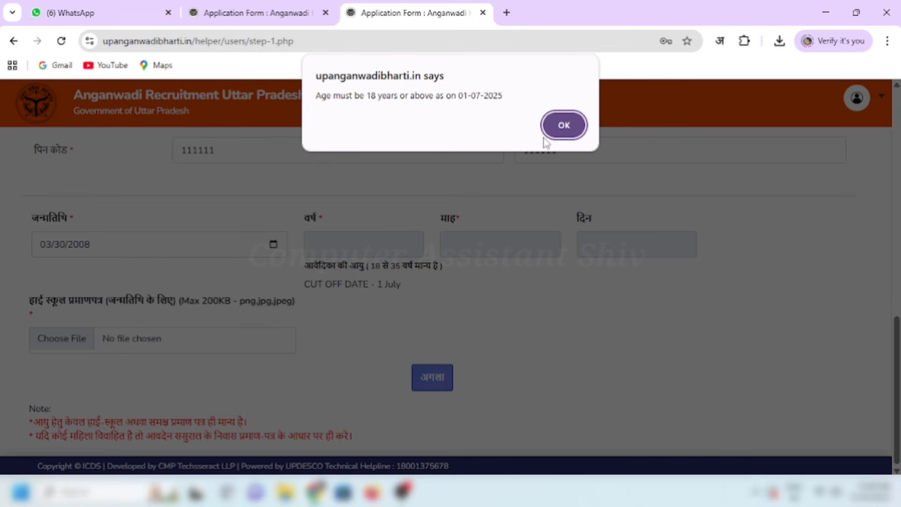
left_click(563, 125)
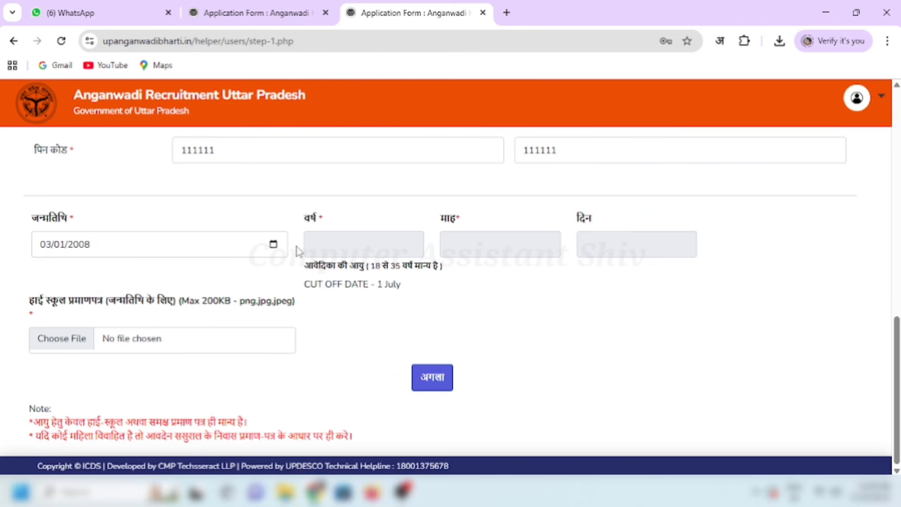
left_click(98, 249)
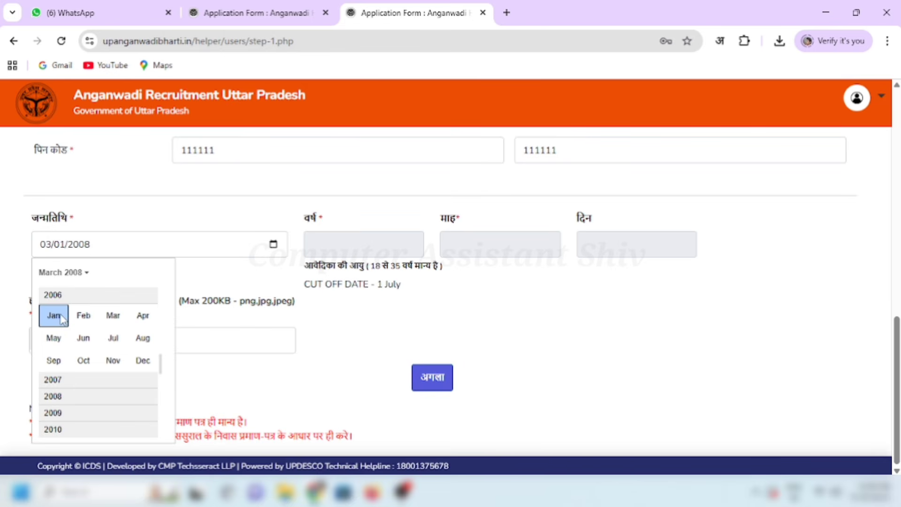
left_click(115, 315)
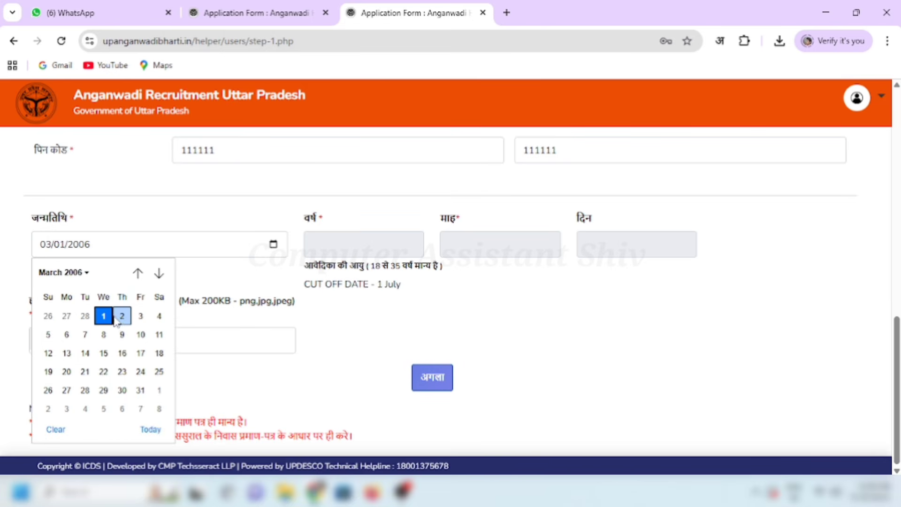
left_click(87, 353)
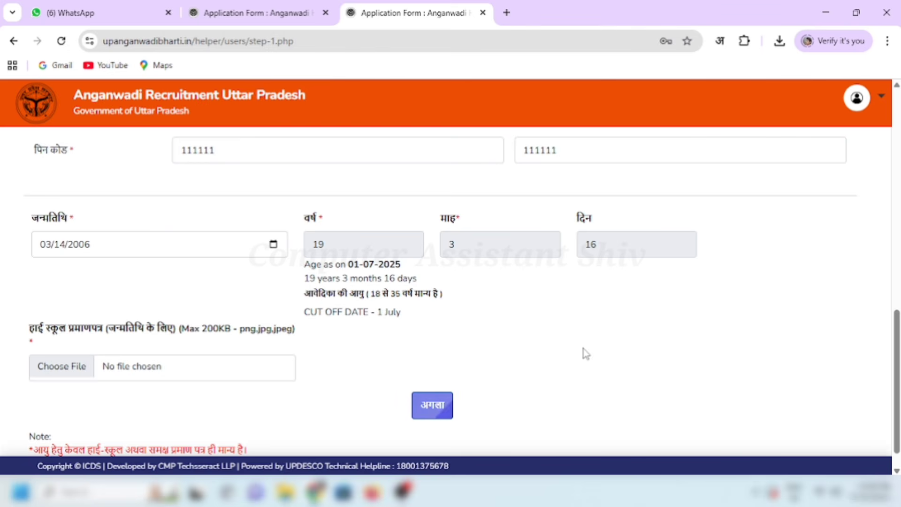
Step: Review the calculated age of 19 years, 3 months, 16 days and the eligibility notes
double_click(317, 243)
double_click(451, 246)
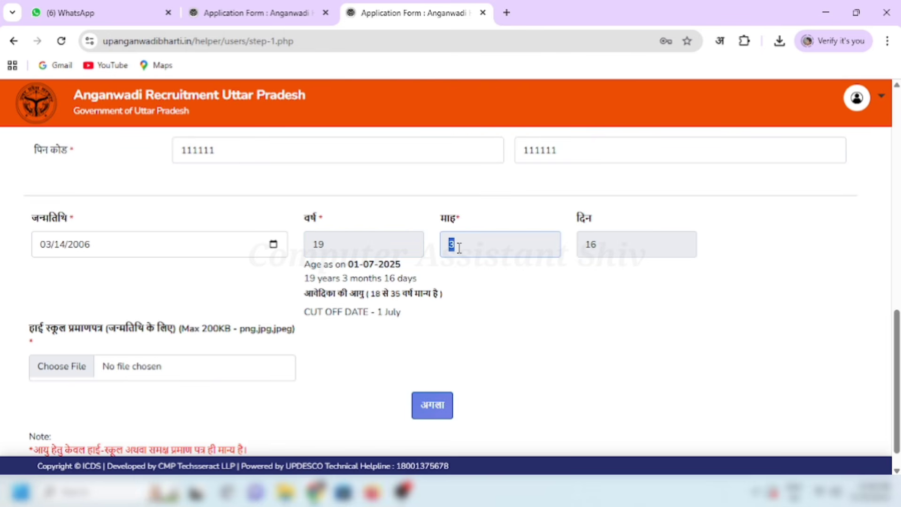
left_click_drag(586, 245, 607, 280)
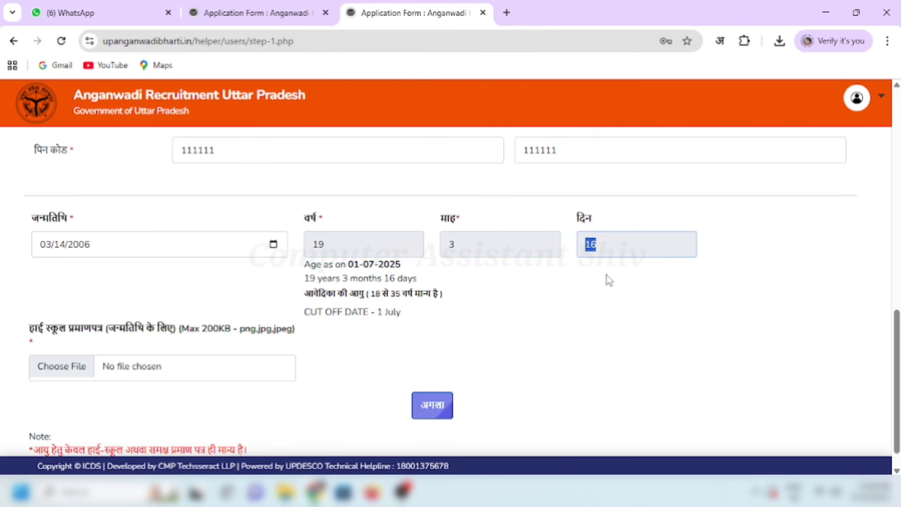
left_click(607, 280)
left_click_drag(30, 329, 230, 329)
scroll(234, 334, "down", 1)
left_click_drag(33, 422, 248, 424)
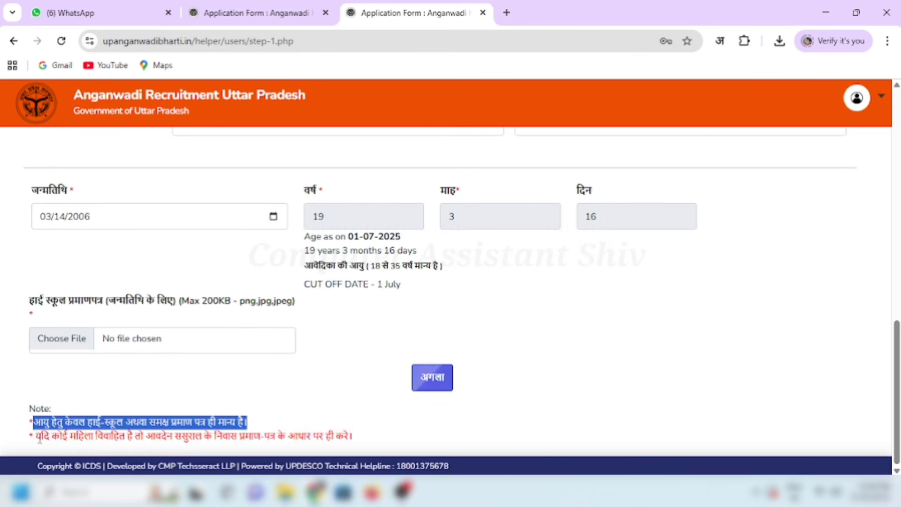
left_click_drag(36, 436, 350, 437)
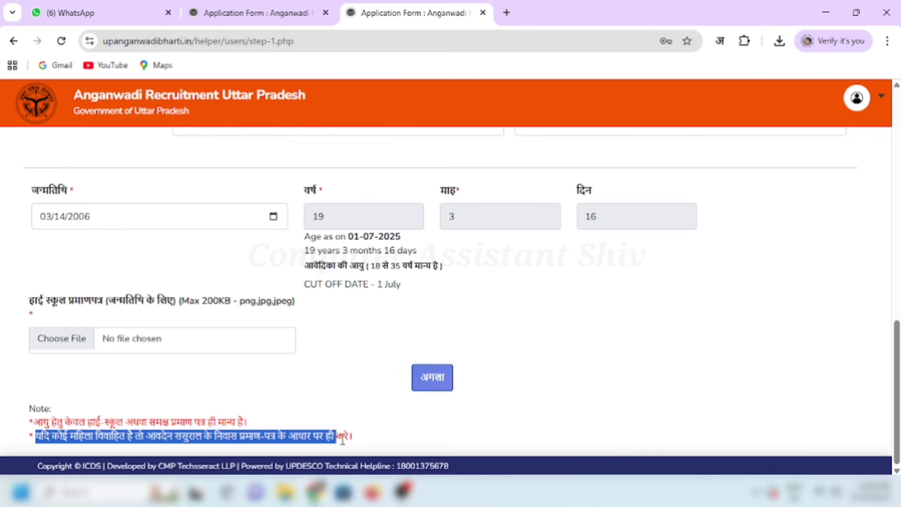
left_click(344, 392)
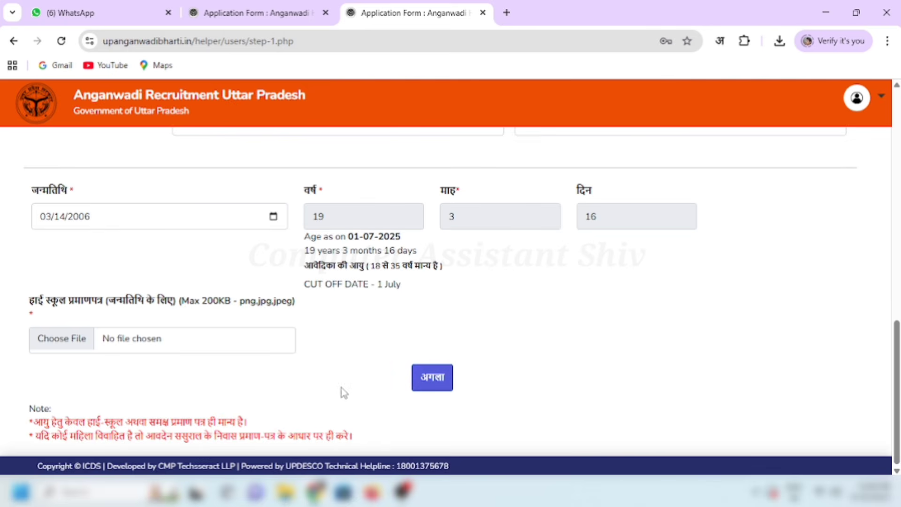
Step: Upload Marksheet 10th.jpg as the high school certificate and advance to व्यक्तिगत विवरण - 2
left_click(72, 343)
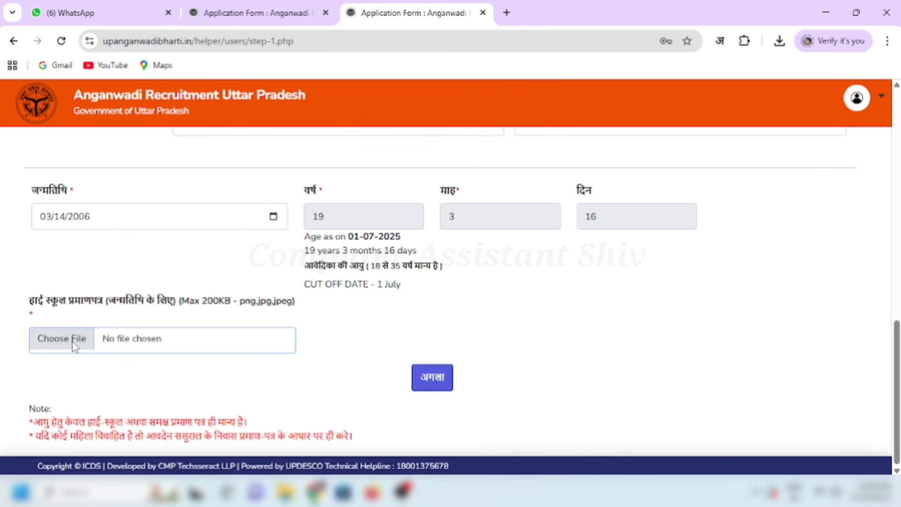
left_click(325, 295)
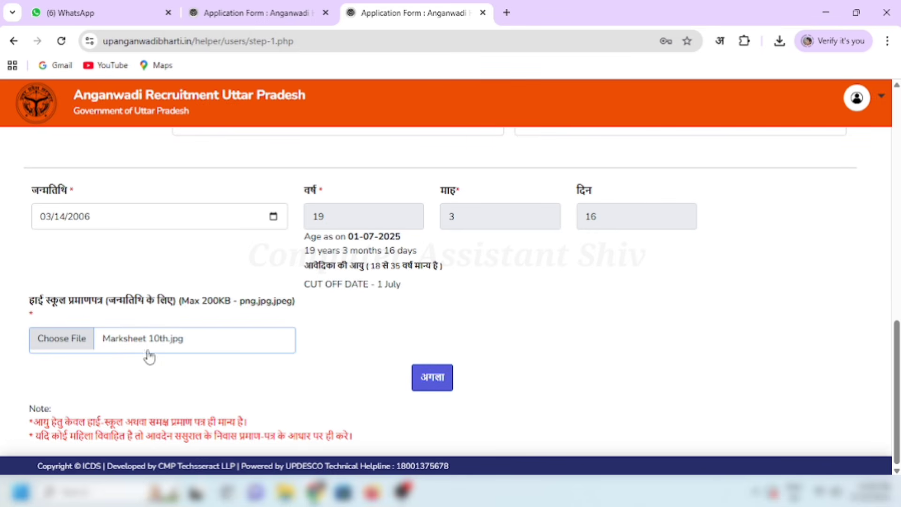
left_click(432, 377)
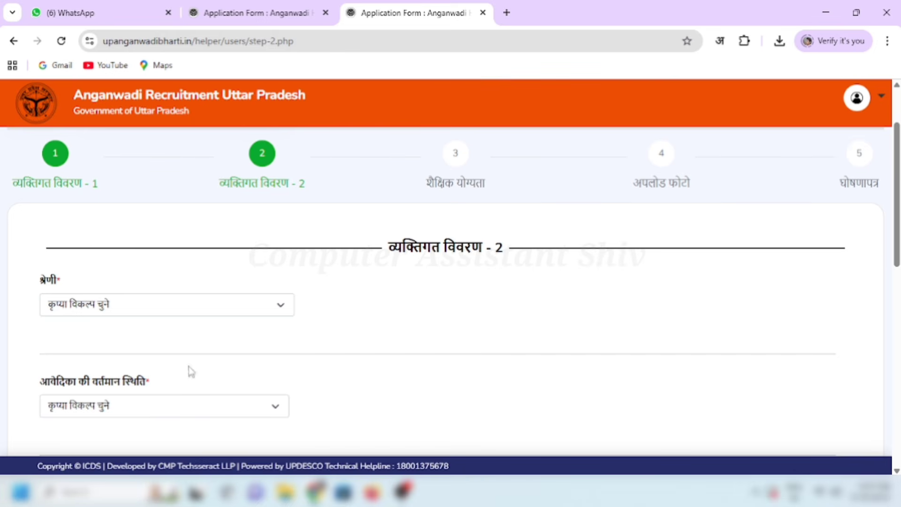
Step: Choose अन्य पिछड़ा वर्ग as the category and अन्य as the applicant's current status
left_click(120, 295)
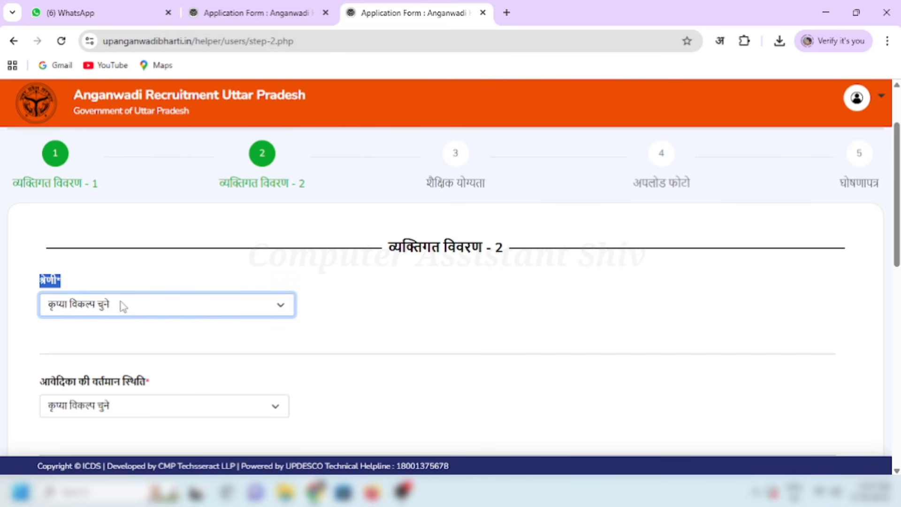
left_click(139, 309)
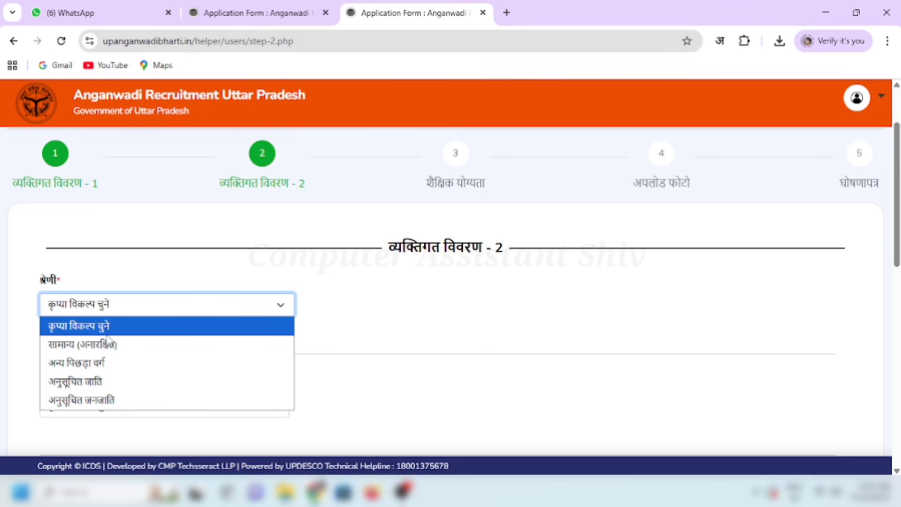
left_click(99, 362)
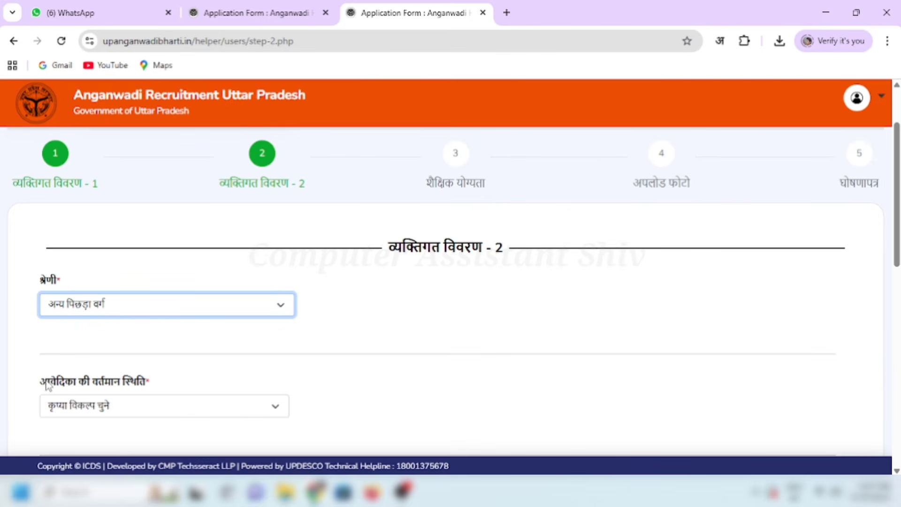
left_click_drag(47, 385, 159, 378)
left_click(234, 408)
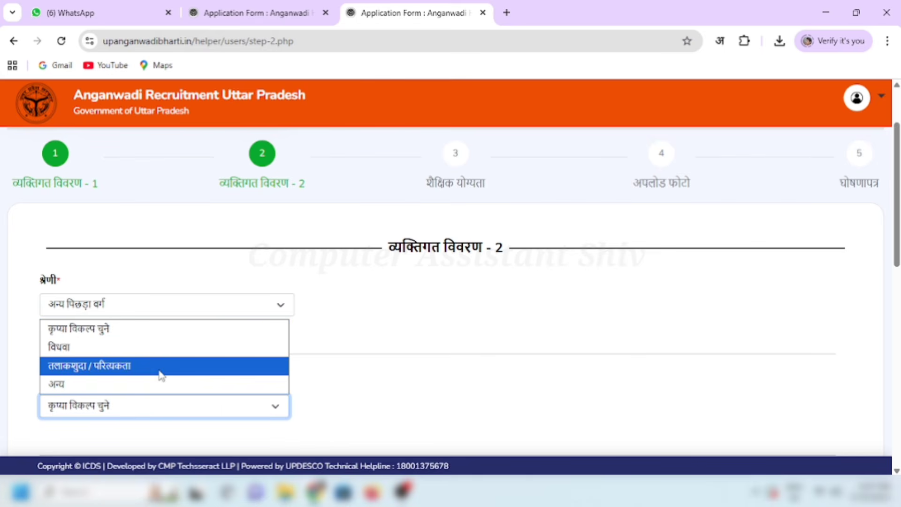
left_click(70, 383)
scroll(70, 384, "down", 6)
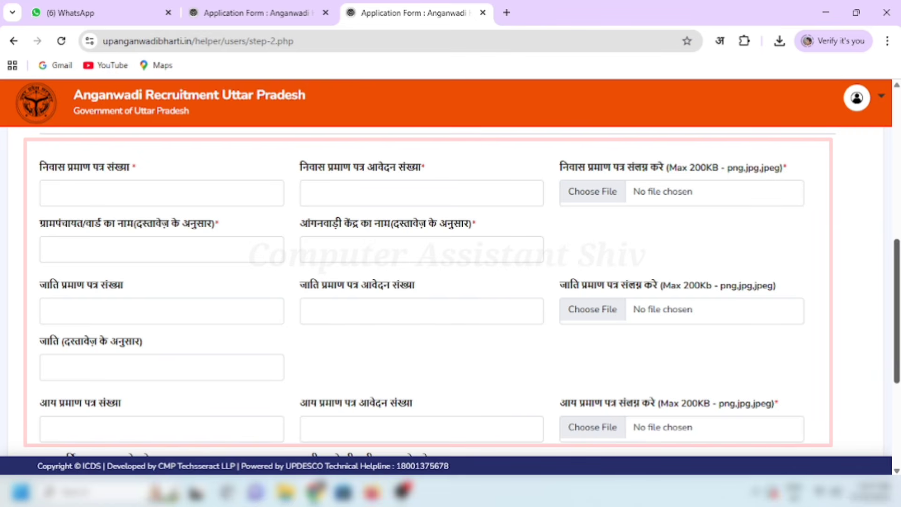
Step: Review the domicile, caste and income certificate number fields and the 200KB file limit
left_click_drag(897, 324, 897, 322)
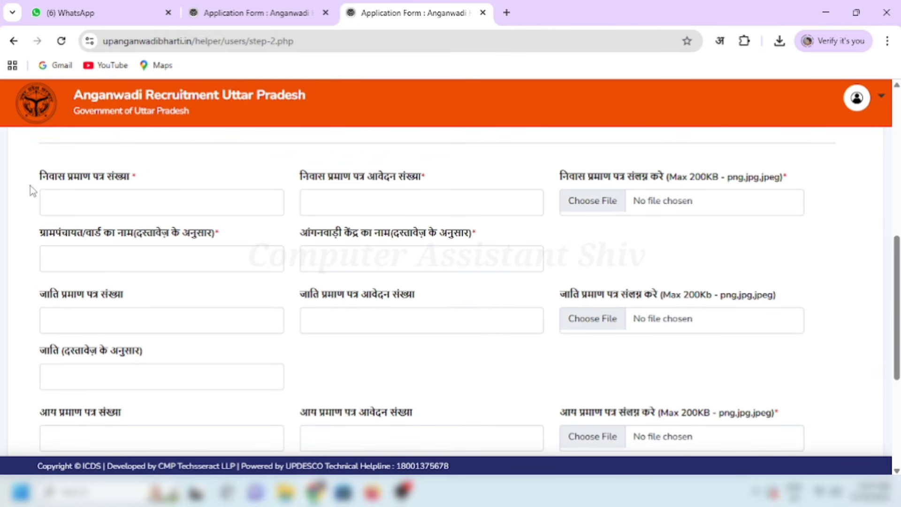
left_click_drag(41, 179, 131, 178)
left_click(151, 181)
left_click_drag(45, 297, 126, 294)
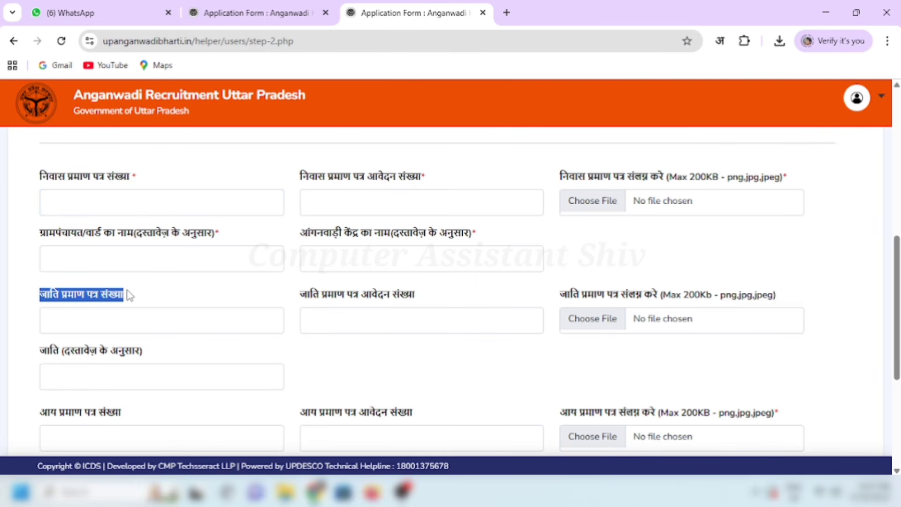
left_click(119, 321)
left_click_drag(41, 416, 126, 412)
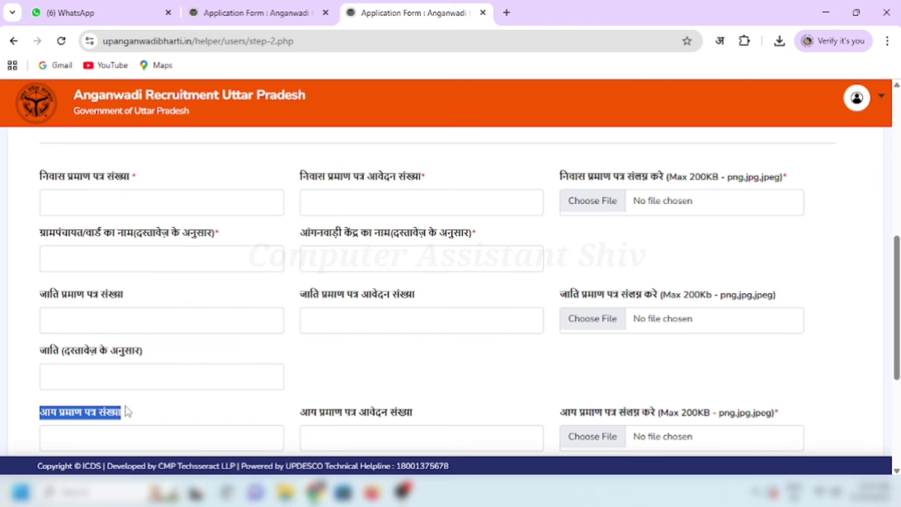
left_click(134, 410)
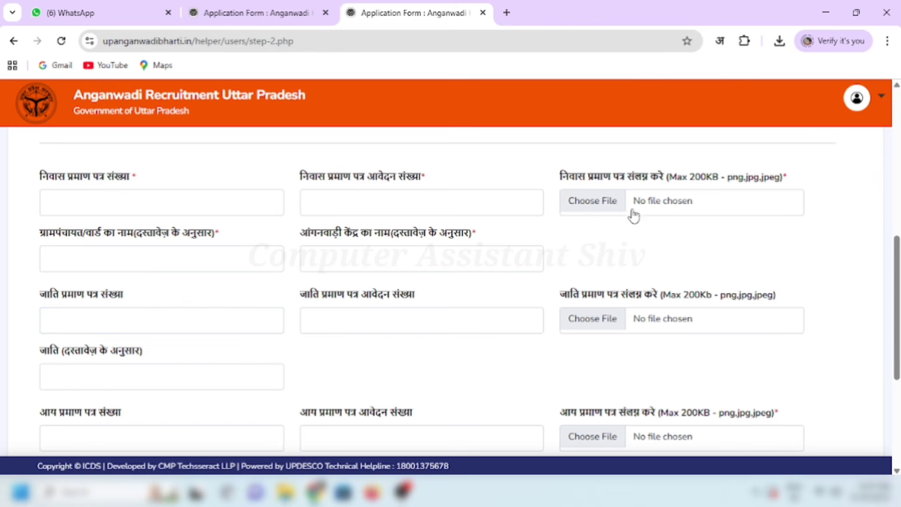
left_click_drag(691, 180, 772, 183)
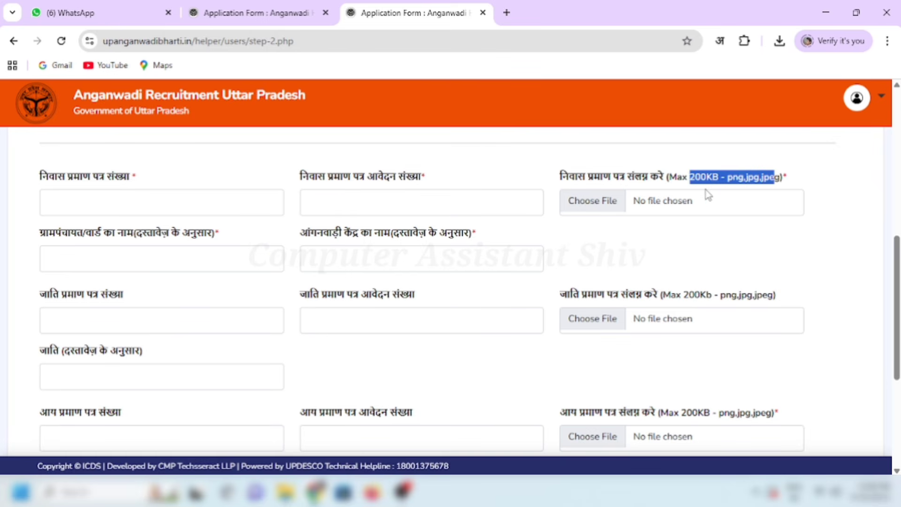
Step: Enter the domicile application number, Anganwadi centre name and caste certificate number
left_click(535, 196)
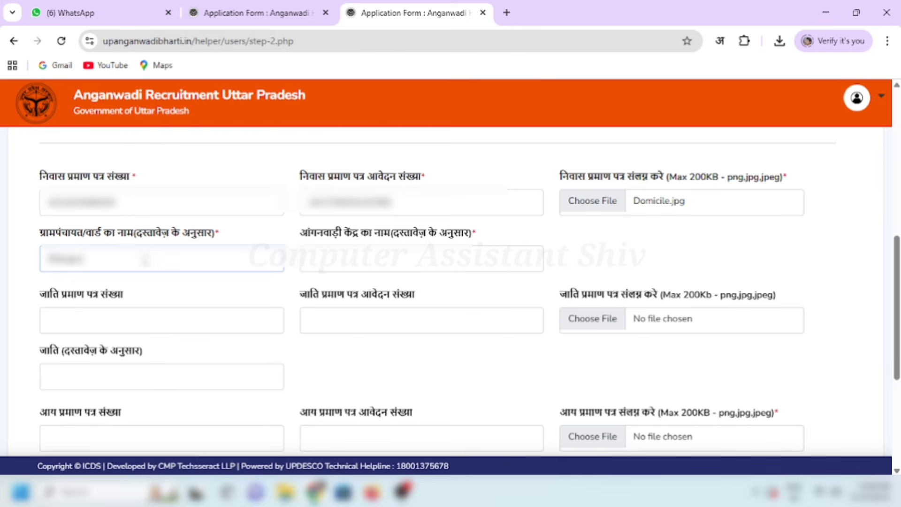
left_click(311, 258)
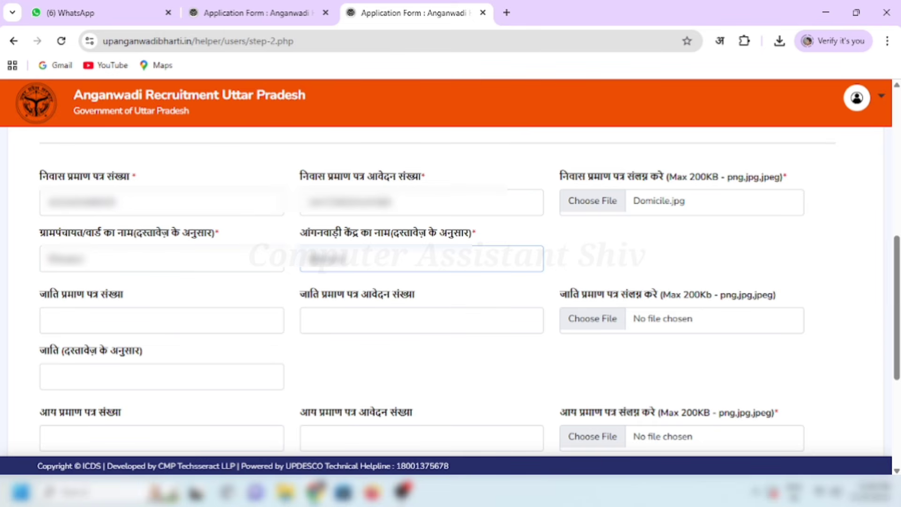
left_click(275, 278)
left_click_drag(56, 299, 137, 297)
left_click(139, 319)
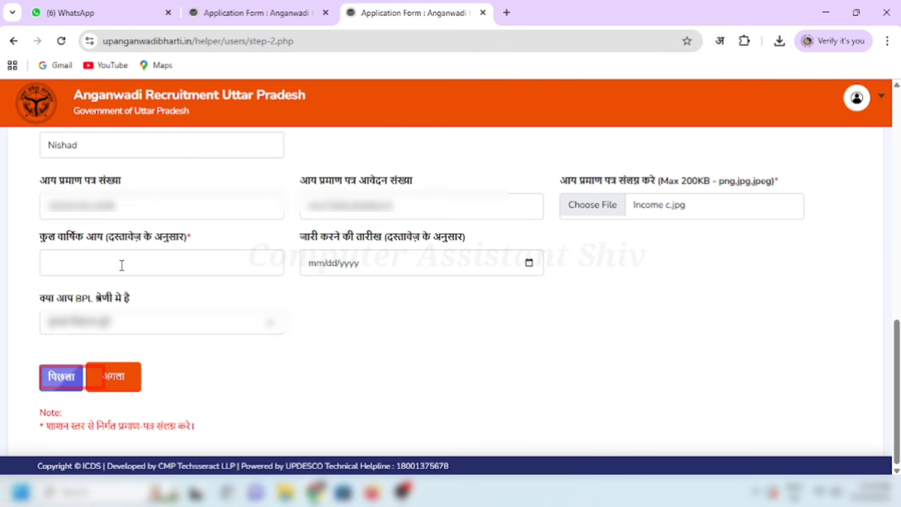
Step: Enter total annual income 48000 with certificate issue date 13 February 2024
left_click(124, 263)
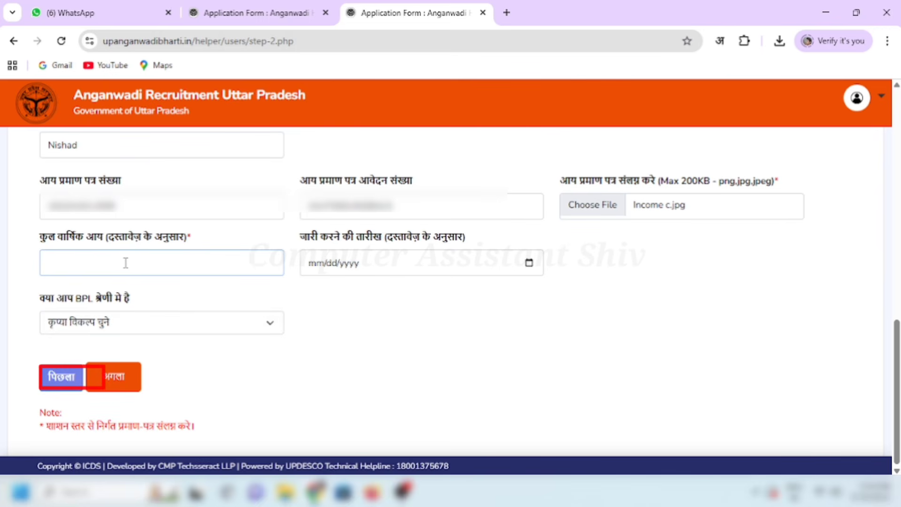
type("48000")
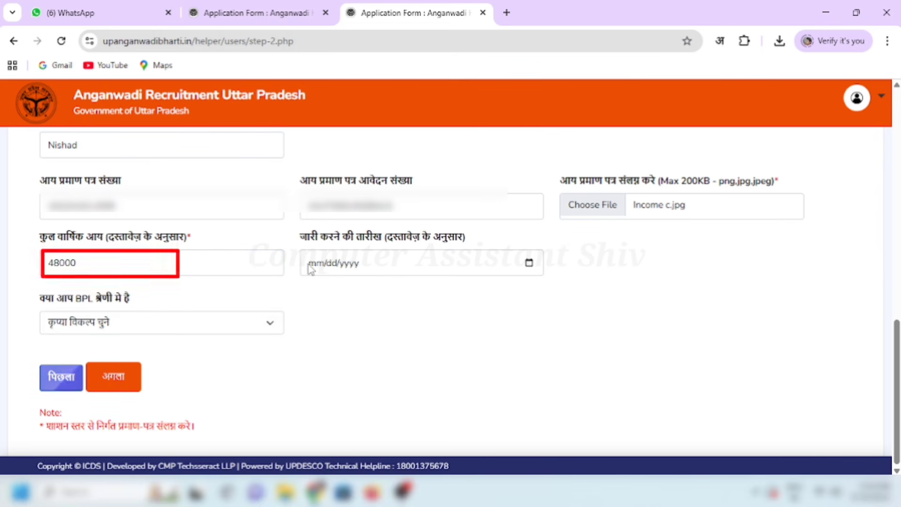
left_click(529, 264)
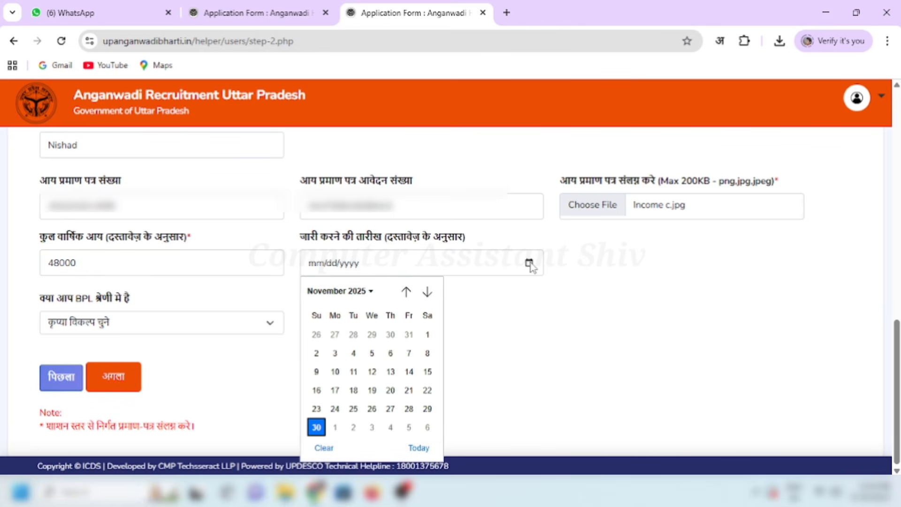
left_click(370, 291)
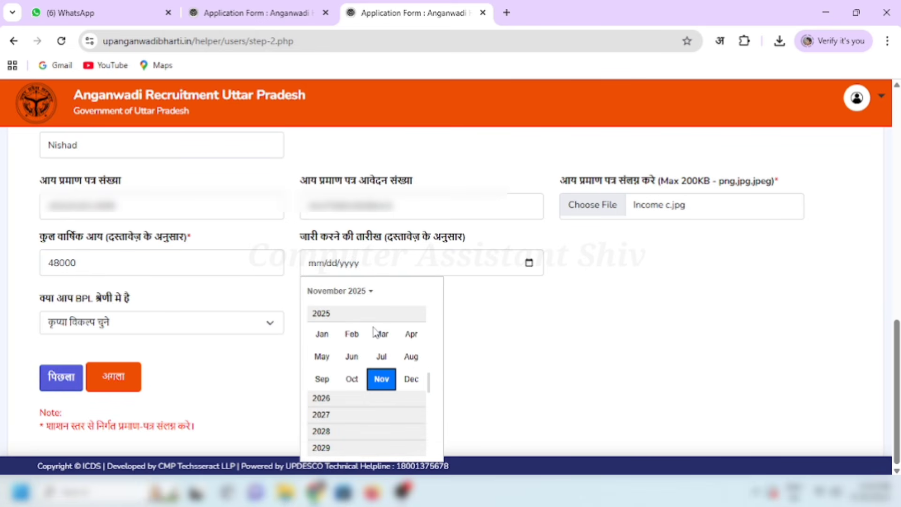
scroll(374, 350, "up", 2)
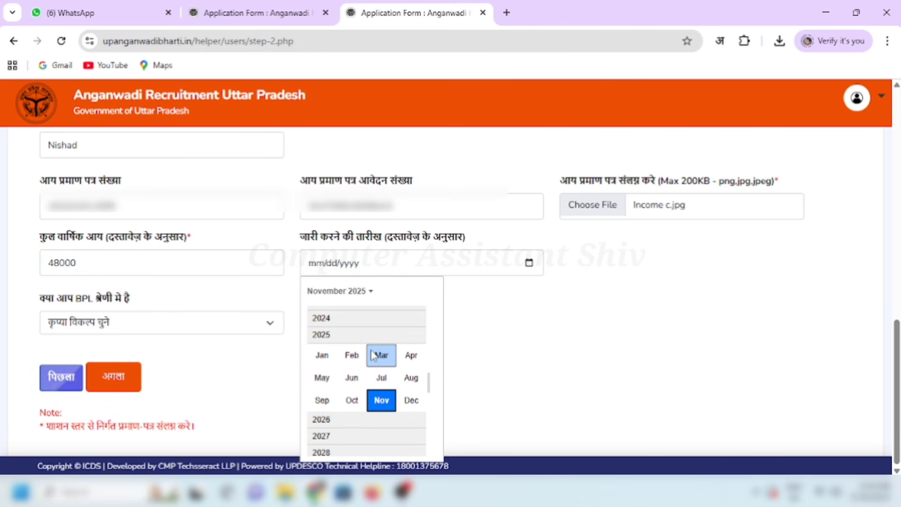
left_click(320, 320)
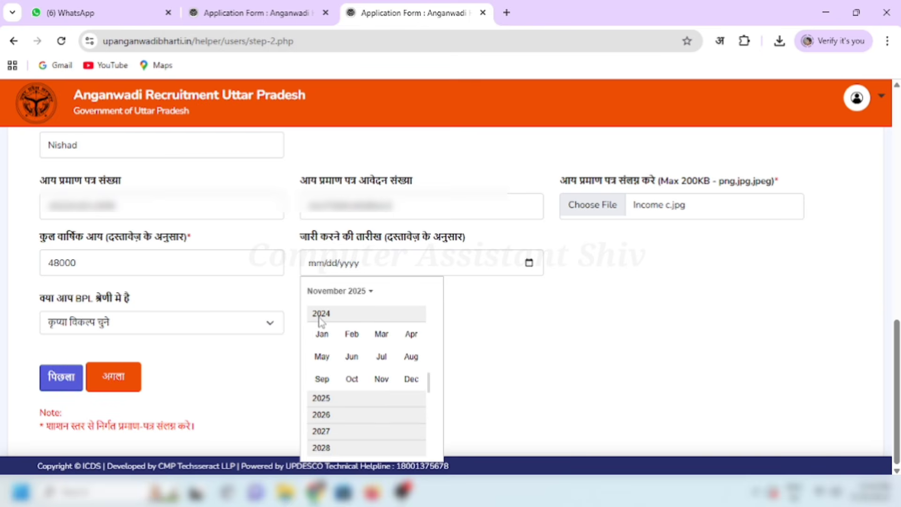
left_click(351, 334)
left_click(353, 371)
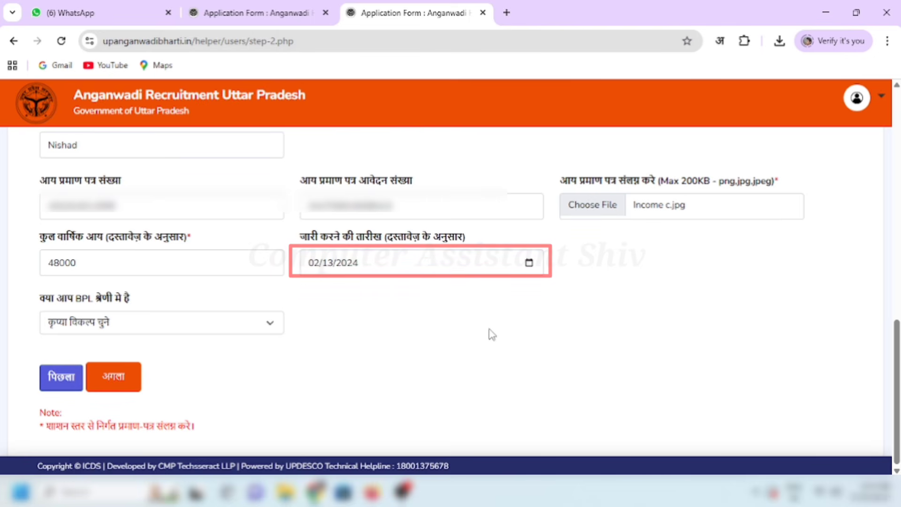
Step: Answer नहीं for BPL category and advance to the education details step
left_click(205, 328)
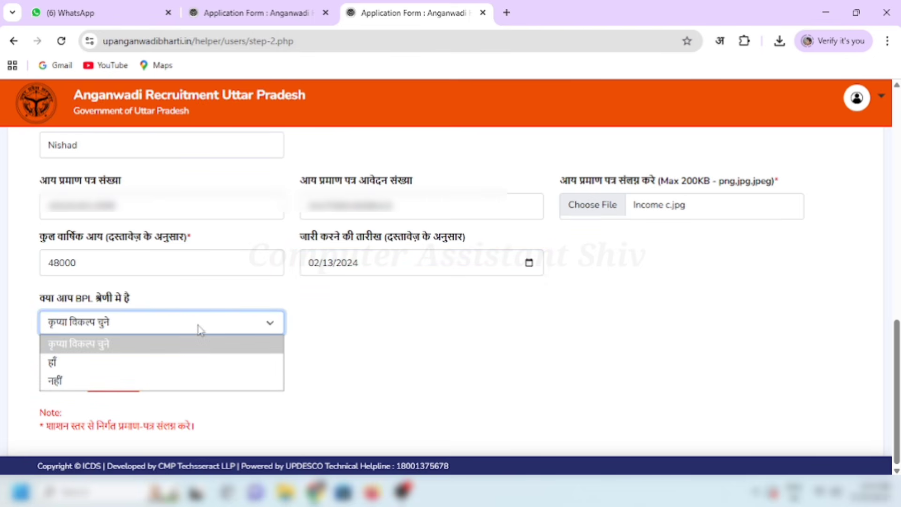
left_click(88, 382)
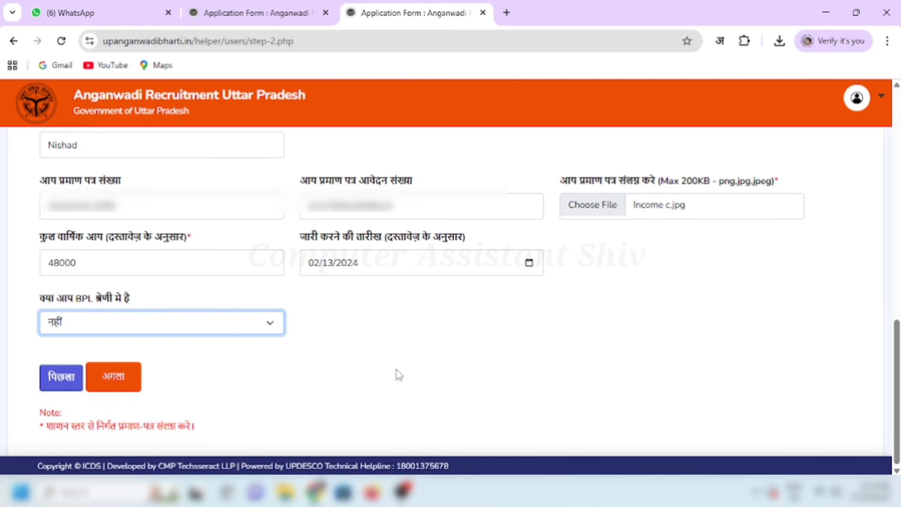
left_click(118, 385)
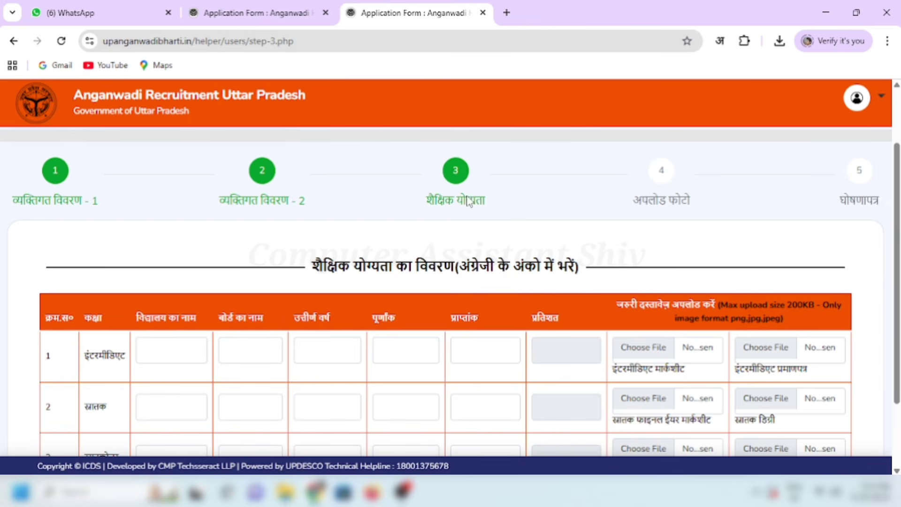
Step: Review the education table's column headers, 200KB upload limit and allowed image formats
scroll(896, 286, "down", 1)
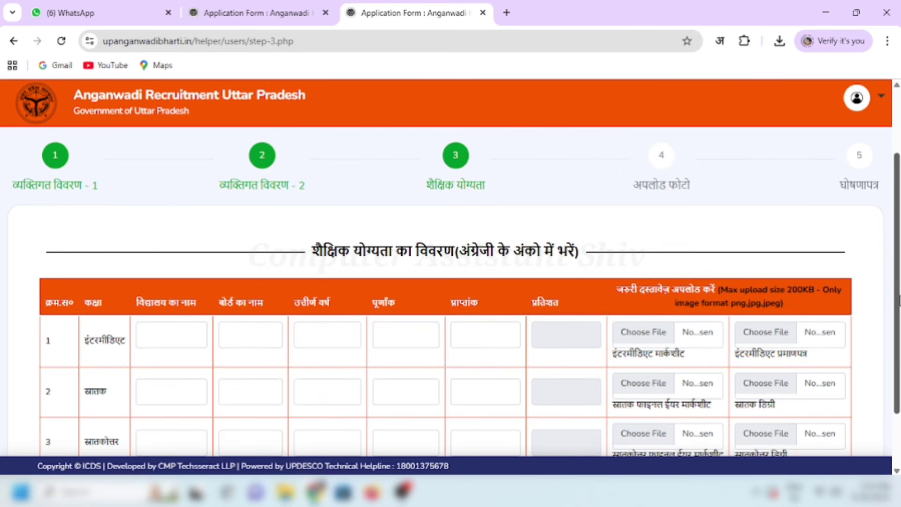
scroll(451, 291, "down", 3)
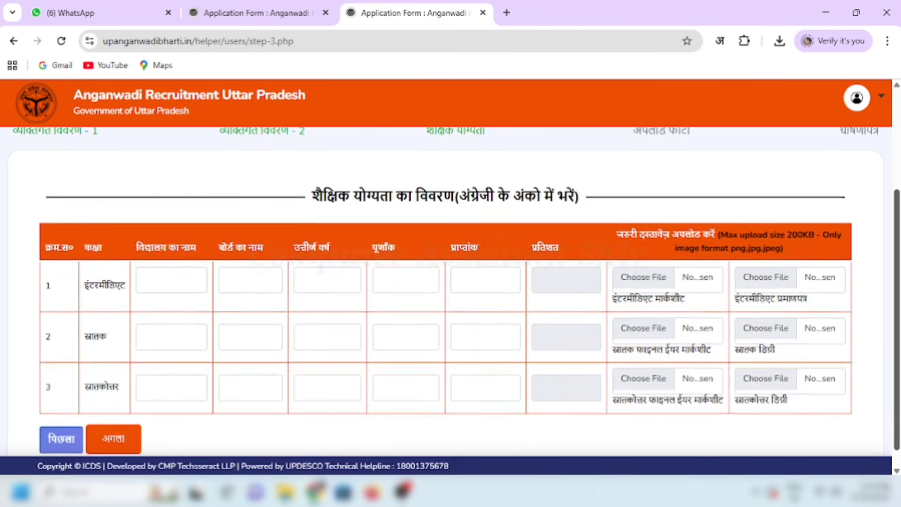
left_click_drag(314, 176, 532, 181)
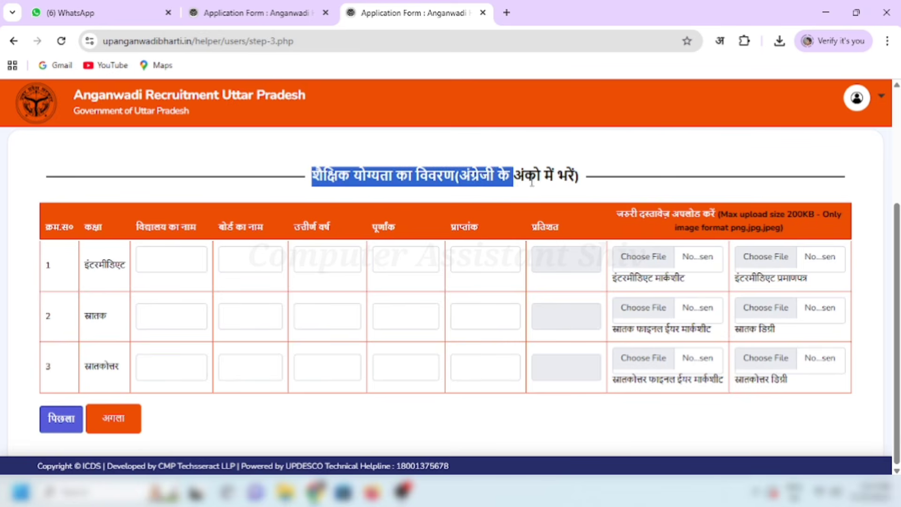
left_click(532, 181)
left_click_drag(136, 230, 288, 237)
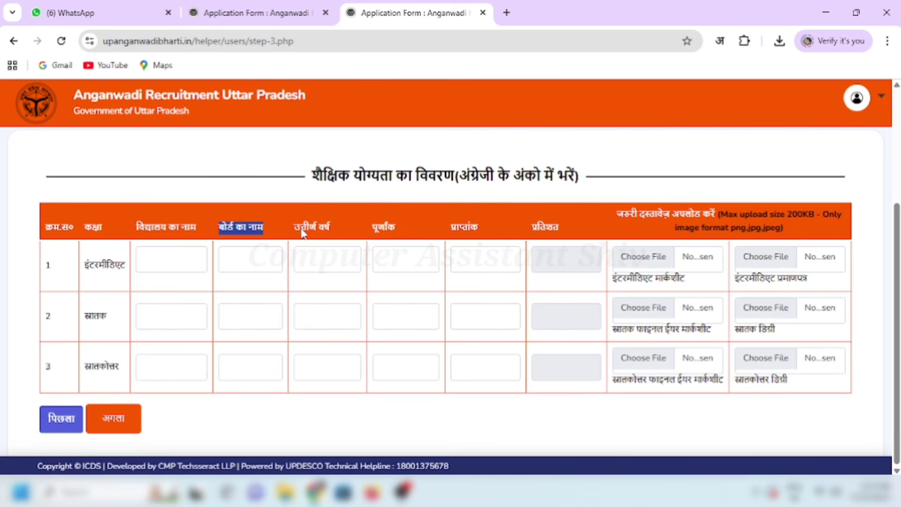
left_click_drag(375, 226, 387, 229)
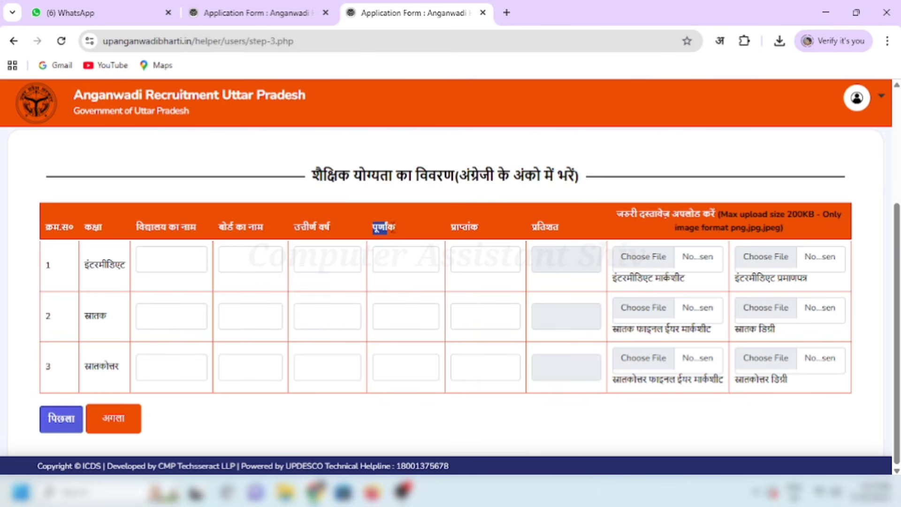
left_click_drag(452, 230, 561, 236)
left_click(565, 236)
left_click_drag(727, 216, 837, 219)
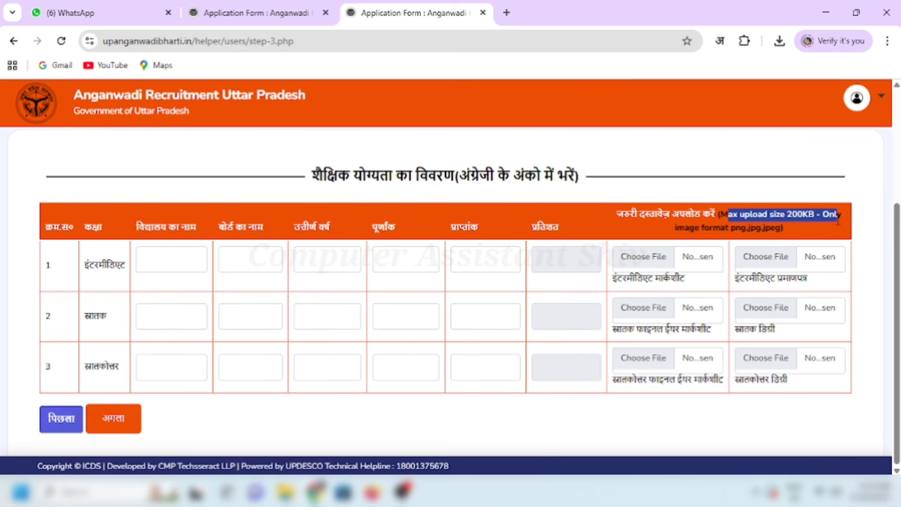
left_click_drag(731, 228, 764, 228)
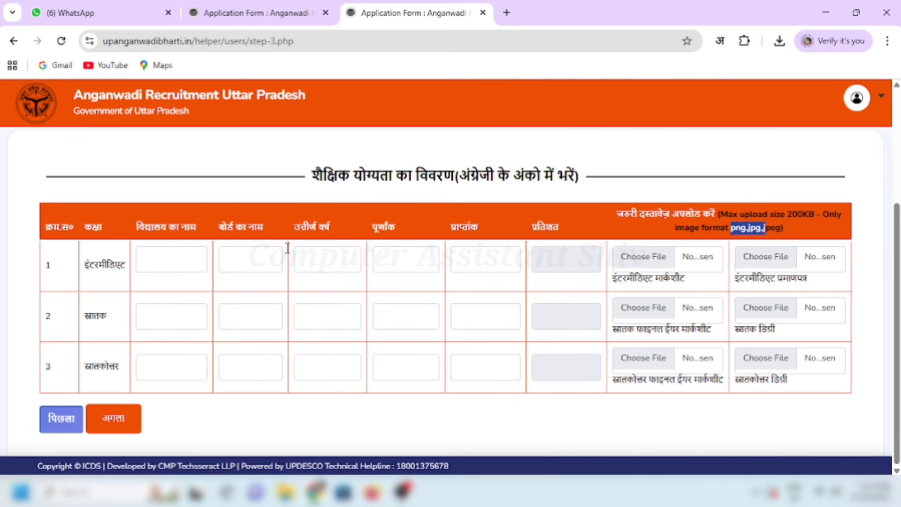
left_click(97, 253)
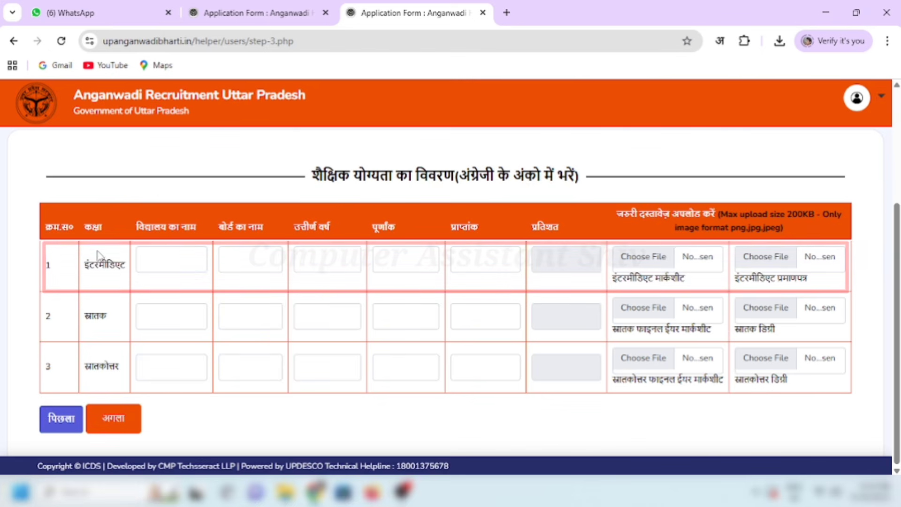
Step: Fill the Intermediate row: BCDE COLLEGE, UP BOARD, 2024, 371 of 500 marks
left_click(171, 259)
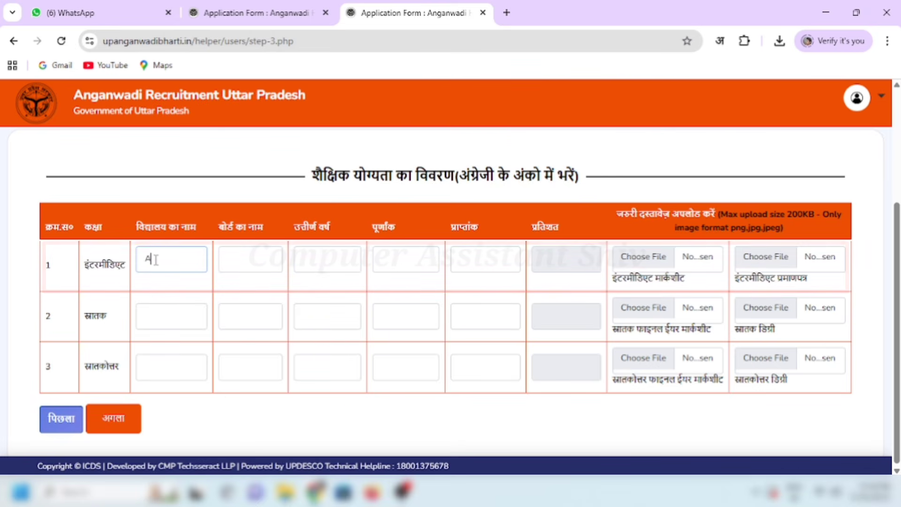
type("BC")
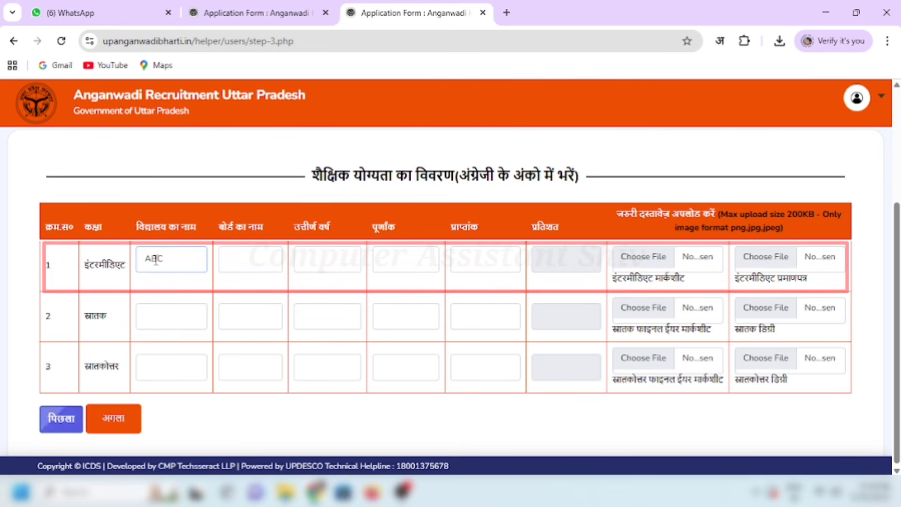
type("DE")
type("COLLEGE")
left_click(239, 262)
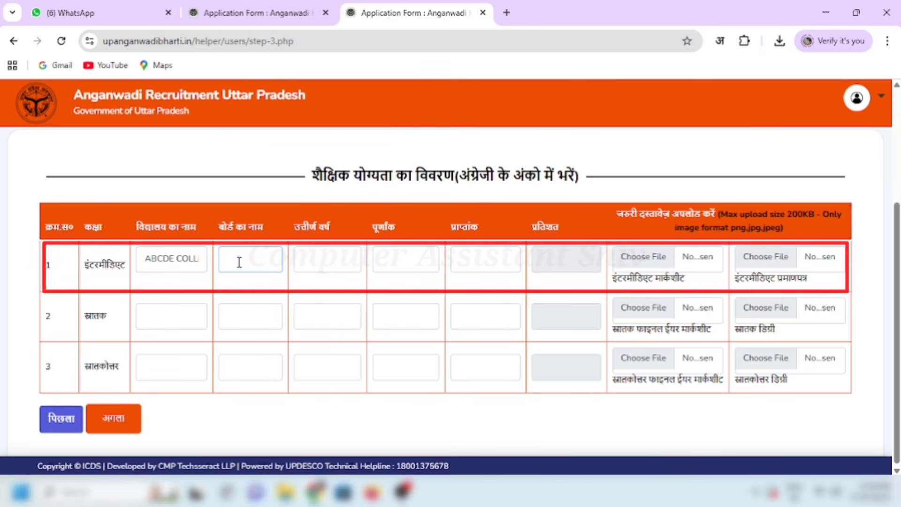
type("U")
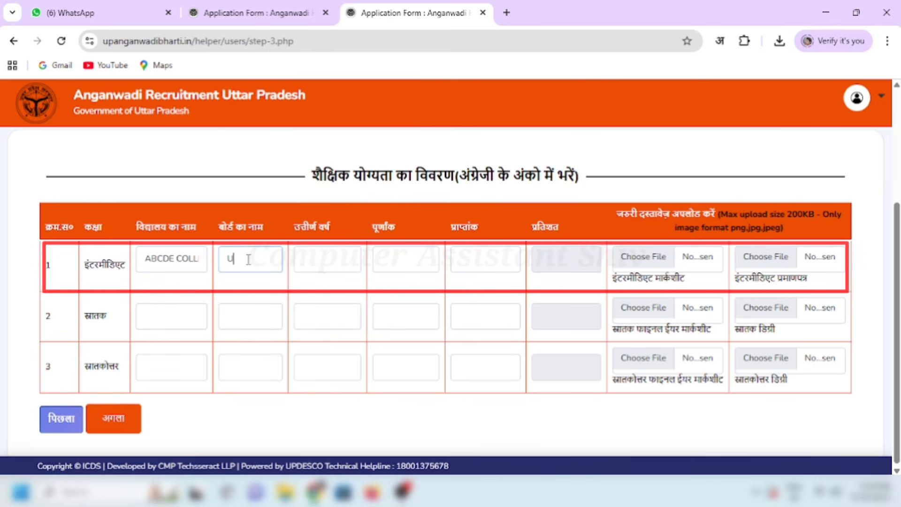
type("P BOAR")
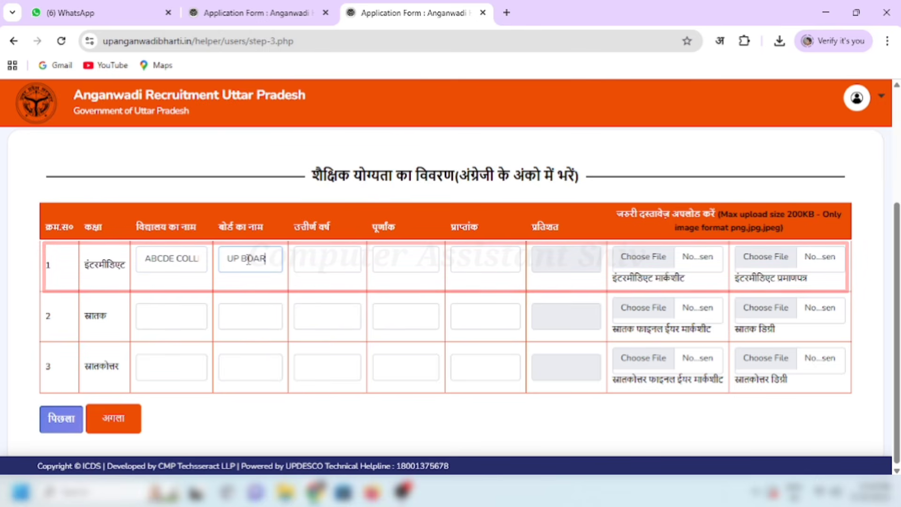
type("D")
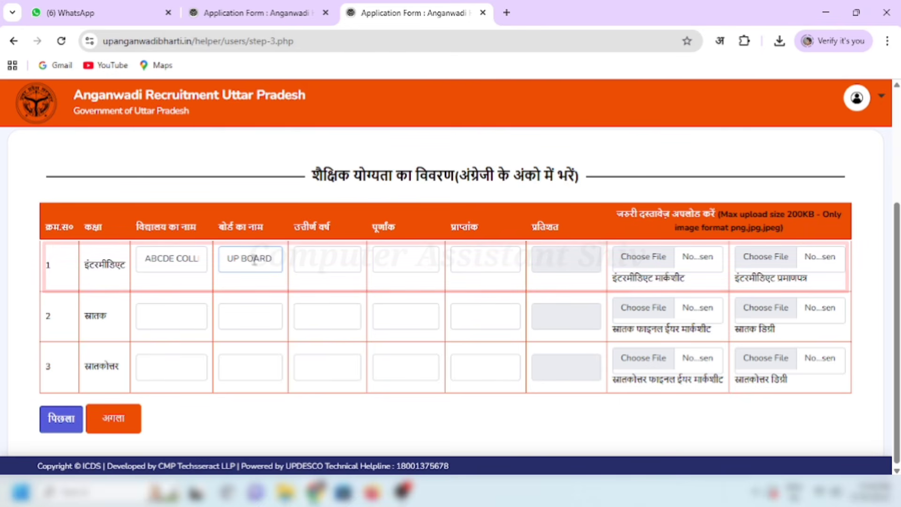
left_click(314, 259)
type("20")
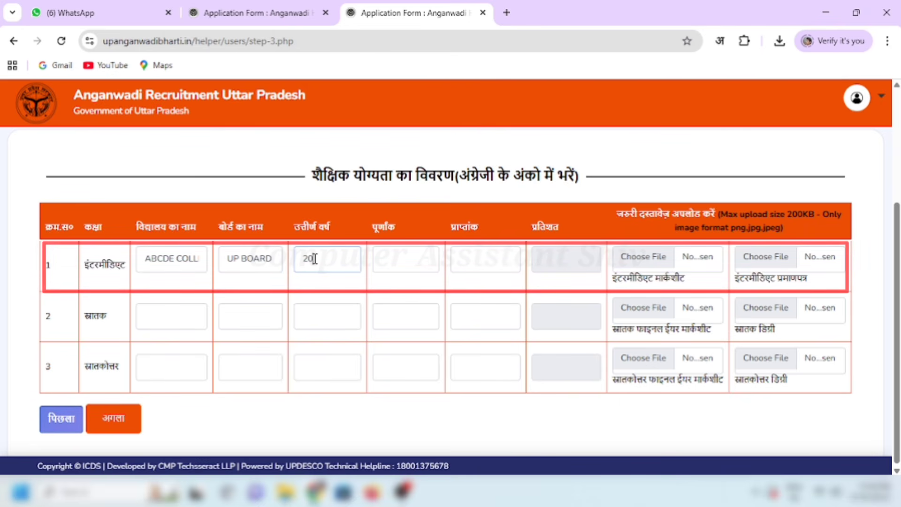
type("24")
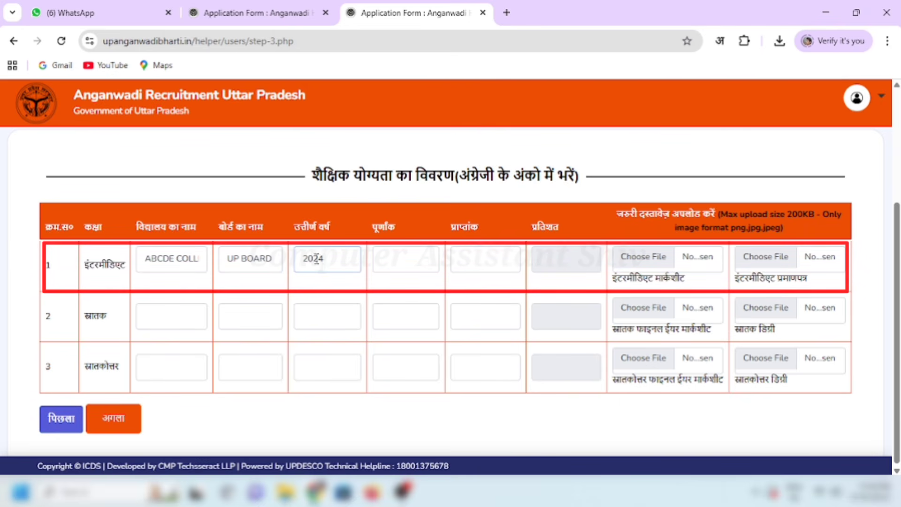
left_click(390, 260)
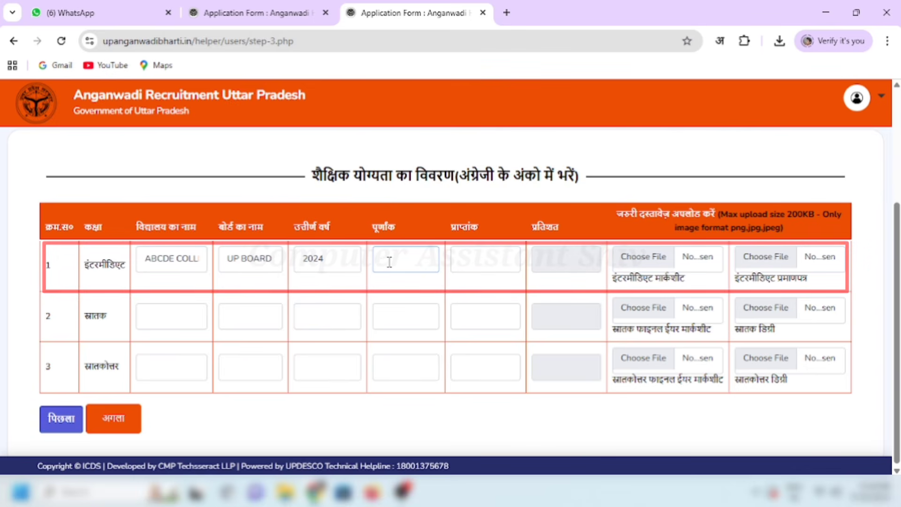
type("500")
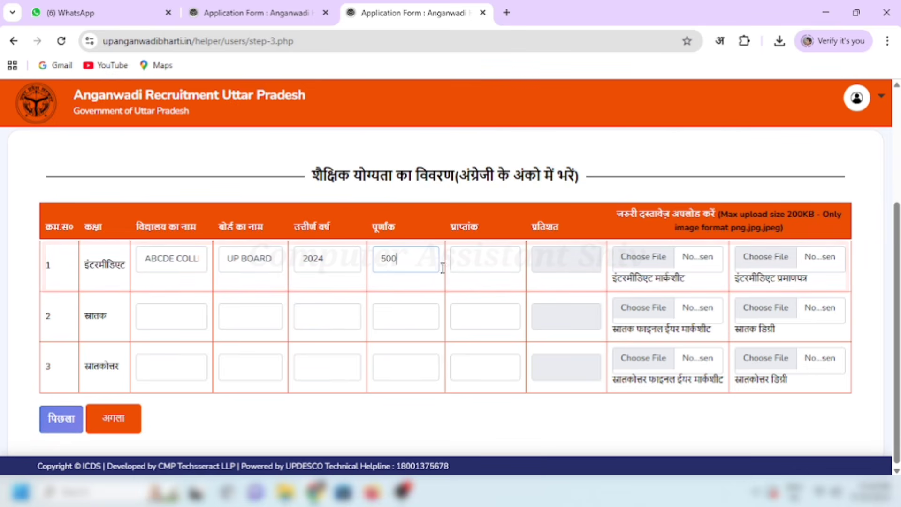
left_click(465, 263)
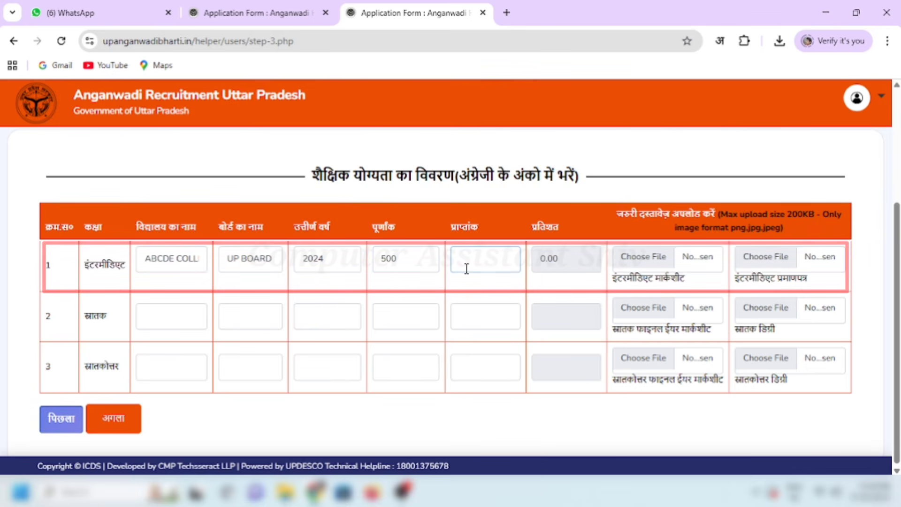
type("371")
left_click(483, 287)
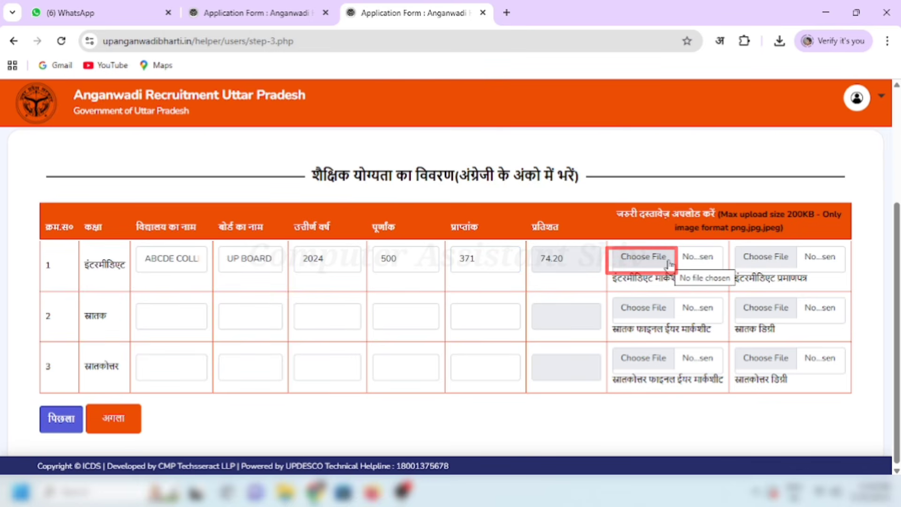
Step: Review the Intermediate marksheet and certificate upload labels
left_click_drag(612, 278, 679, 281)
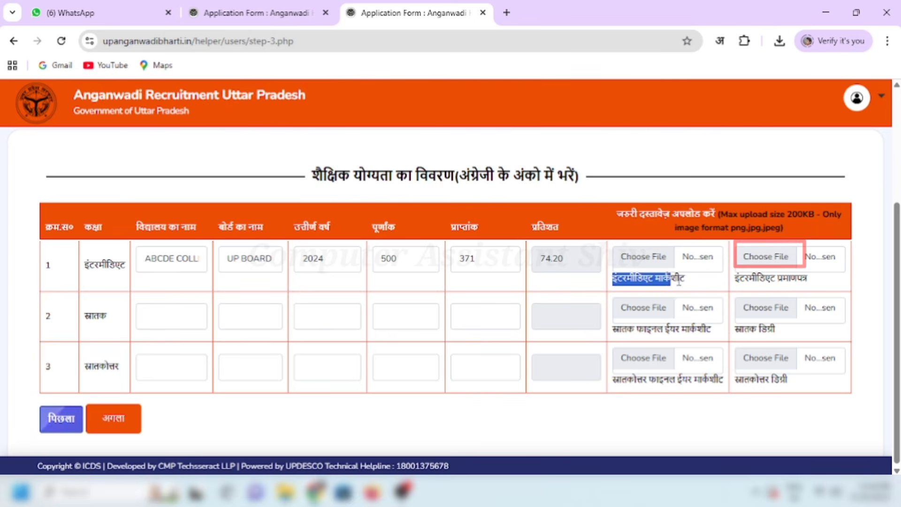
left_click_drag(735, 278, 826, 288)
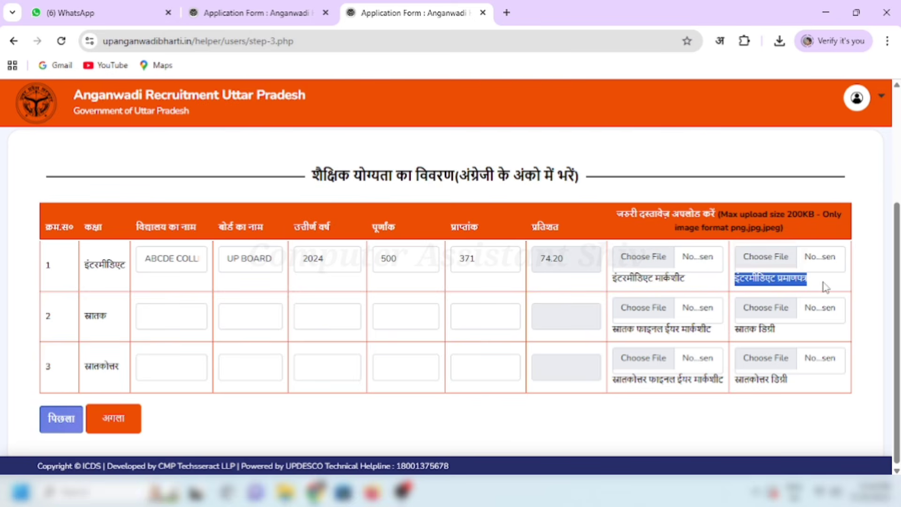
left_click(825, 286)
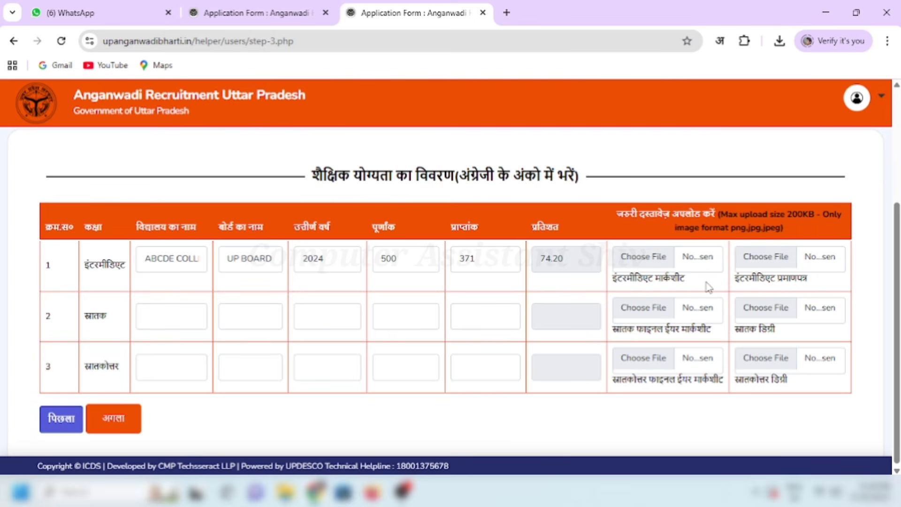
Step: Attach Marksheet 12th.jpg as the Intermediate marksheet
left_click(652, 258)
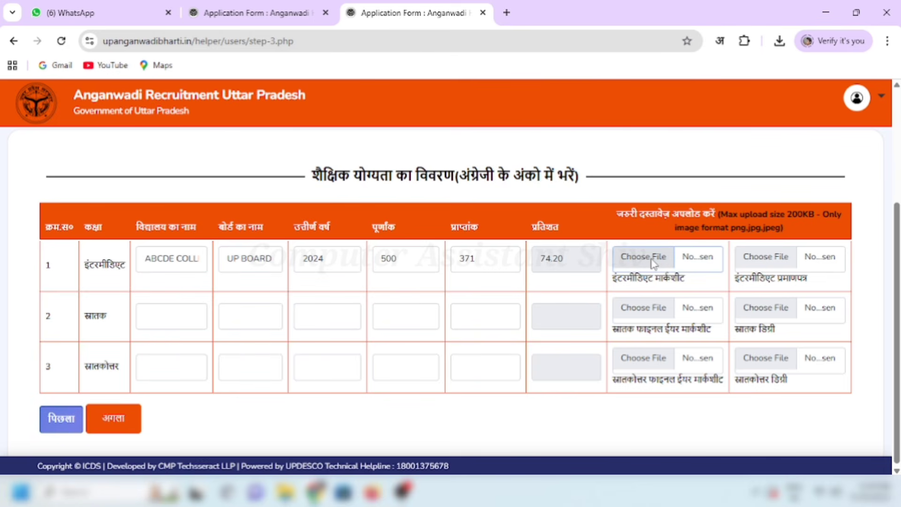
type("MAR")
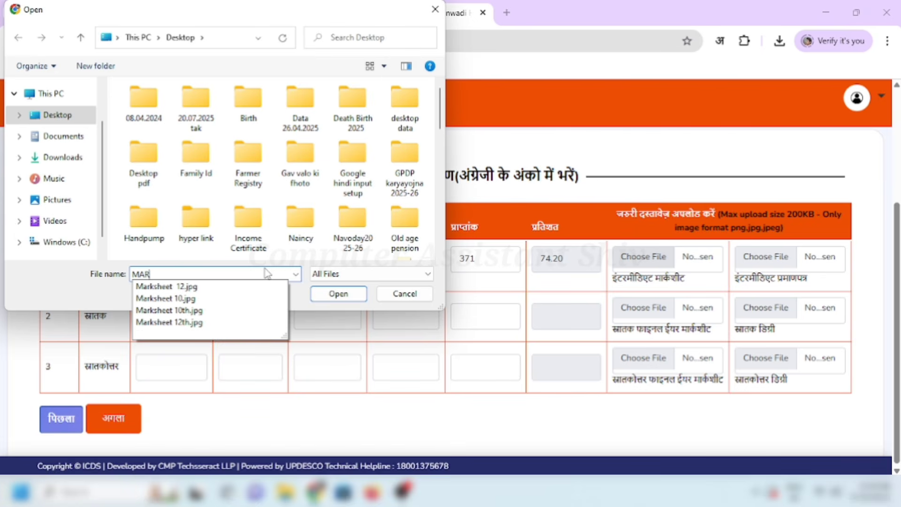
left_click(179, 323)
left_click(337, 296)
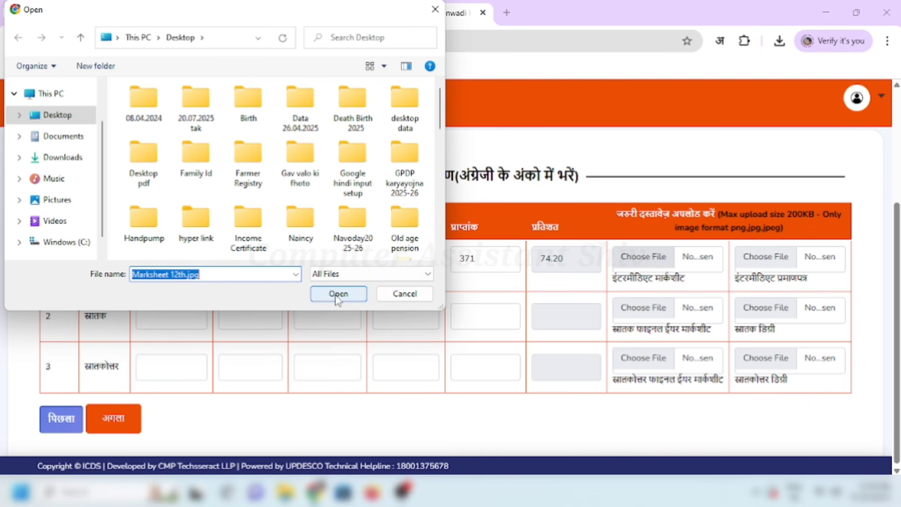
left_click(335, 296)
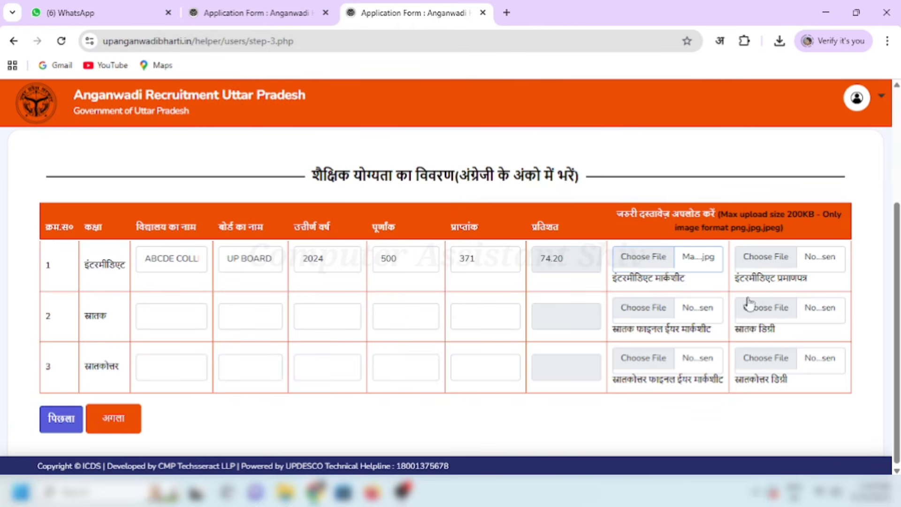
Step: Attach Marksheet 12th.jpg as the Intermediate certificate too
left_click(772, 266)
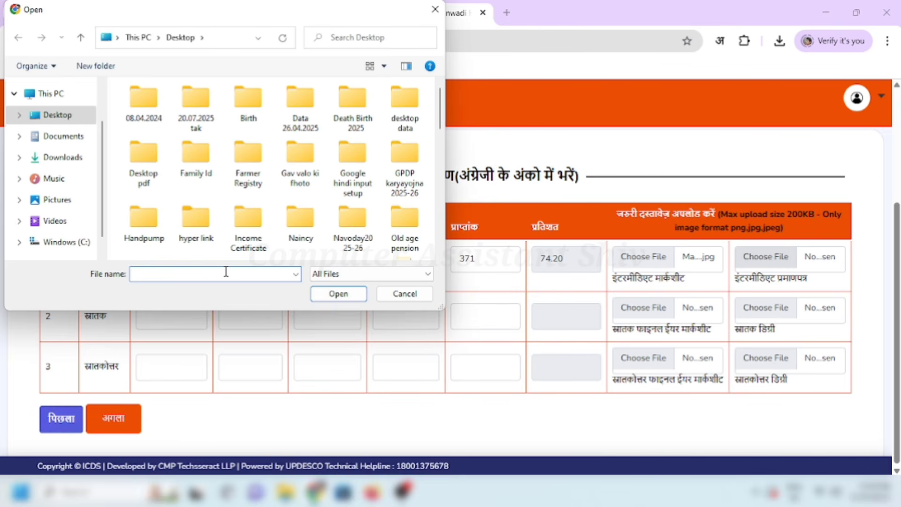
type("MAR")
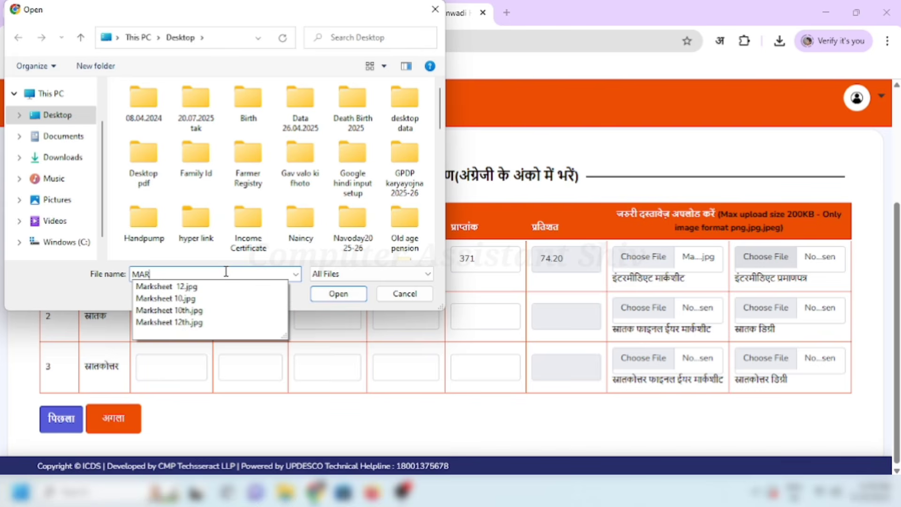
left_click(167, 322)
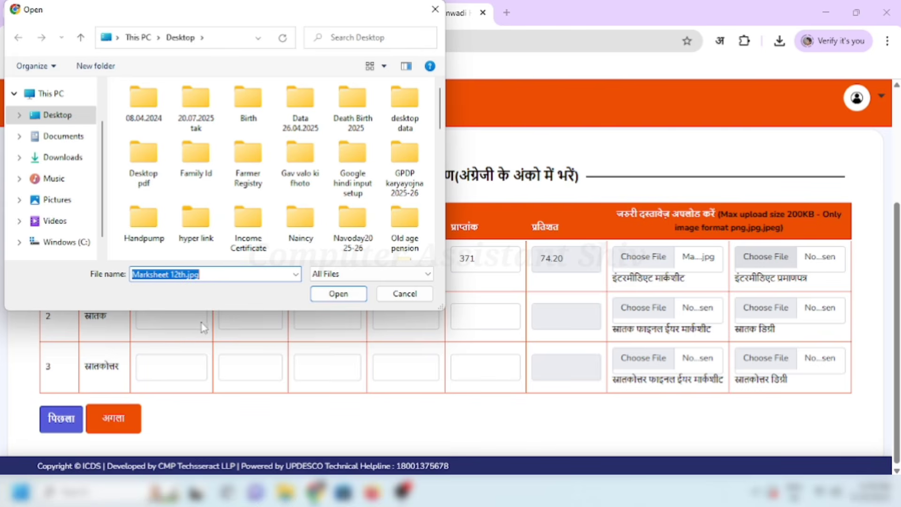
left_click(341, 295)
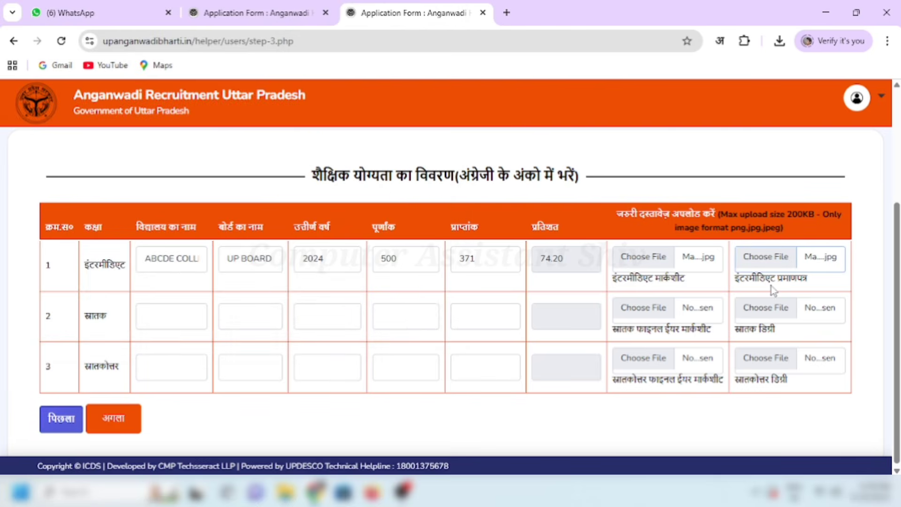
left_click(462, 428)
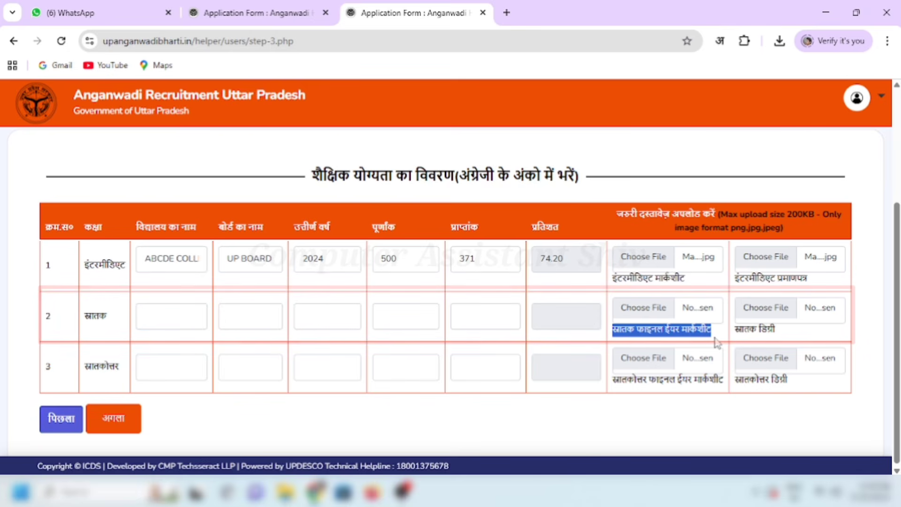
Step: Review the graduation and post-graduation upload labels, then submit the education details
left_click_drag(731, 334, 758, 331)
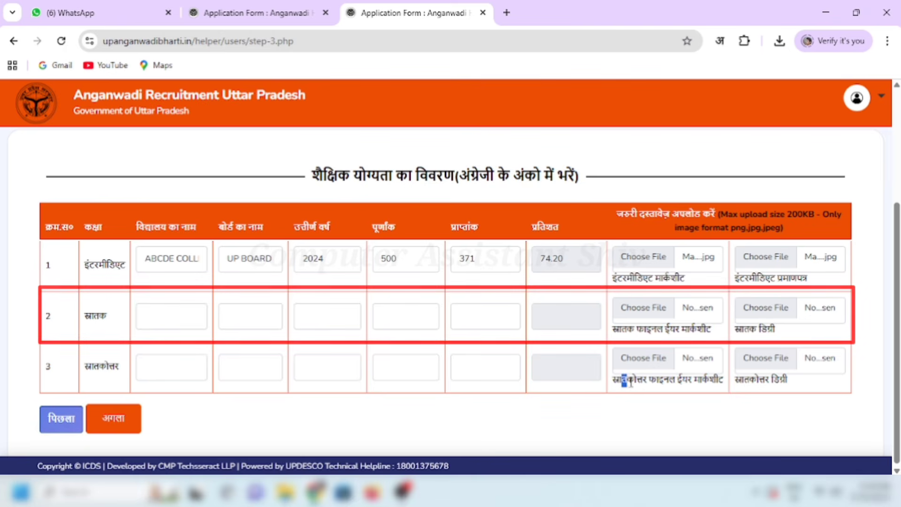
left_click_drag(629, 383, 704, 382)
left_click(693, 410)
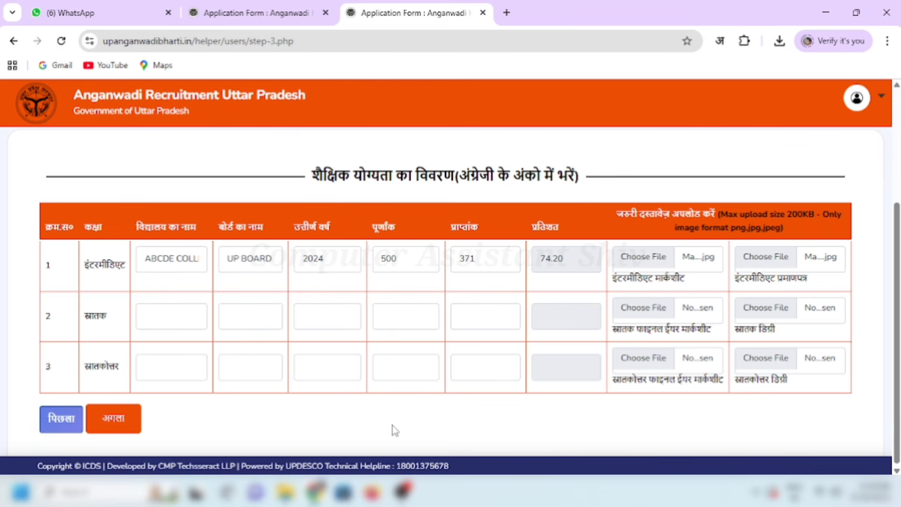
left_click(116, 426)
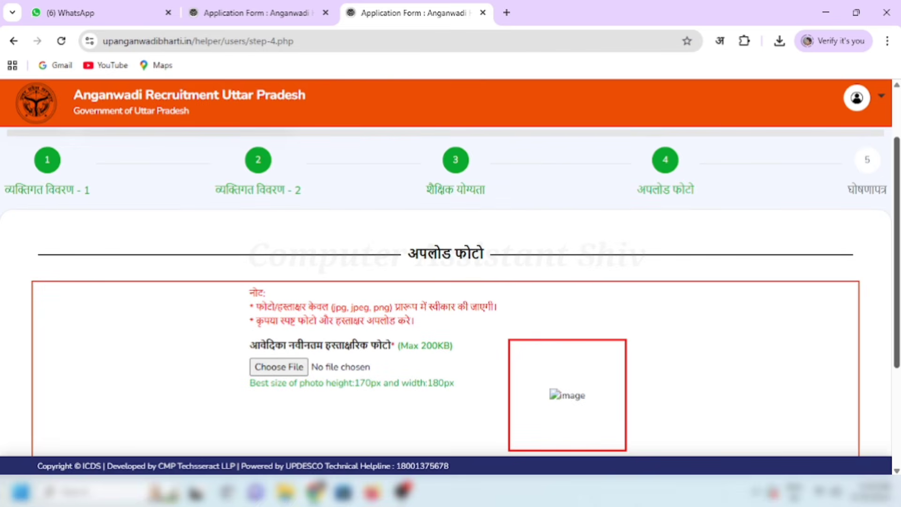
Step: Upload the applicant's photo image after reading the clear-upload note
scroll(451, 290, "down", 2)
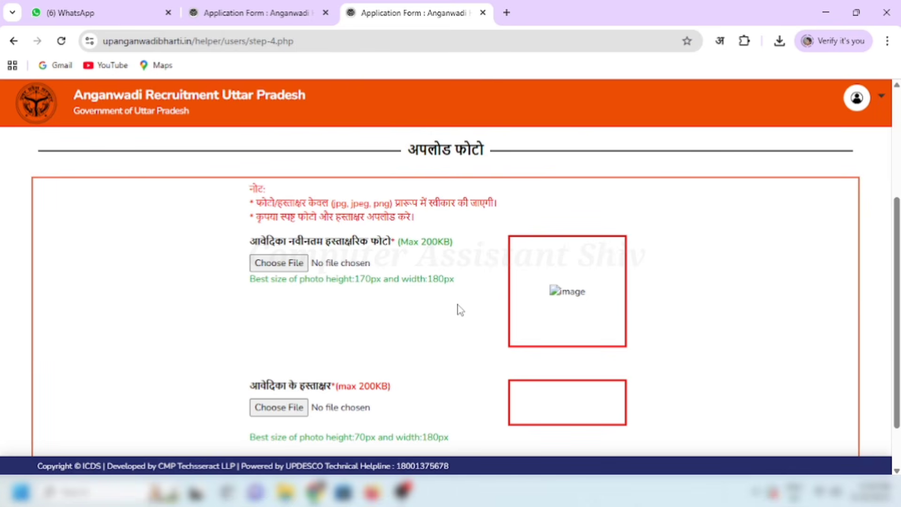
left_click_drag(897, 306, 897, 304)
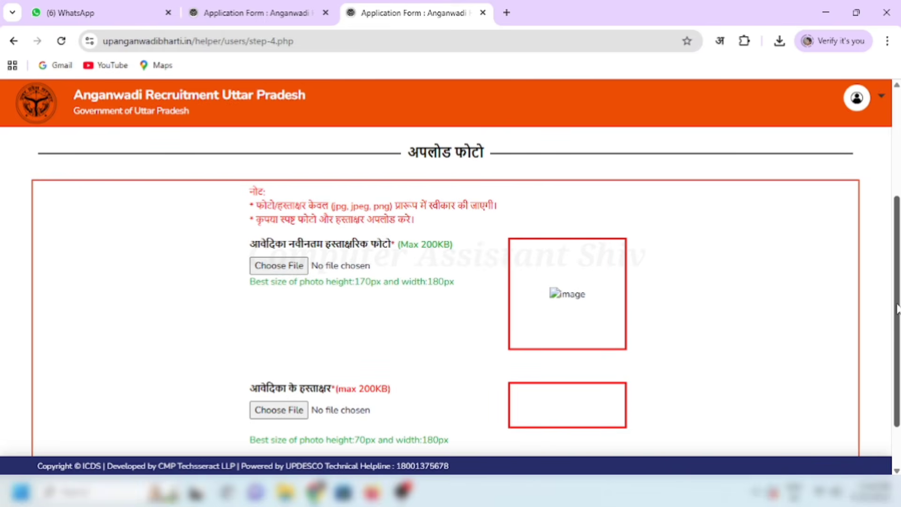
left_click_drag(256, 205, 497, 206)
left_click_drag(256, 222, 458, 251)
left_click(430, 251)
left_click(462, 251)
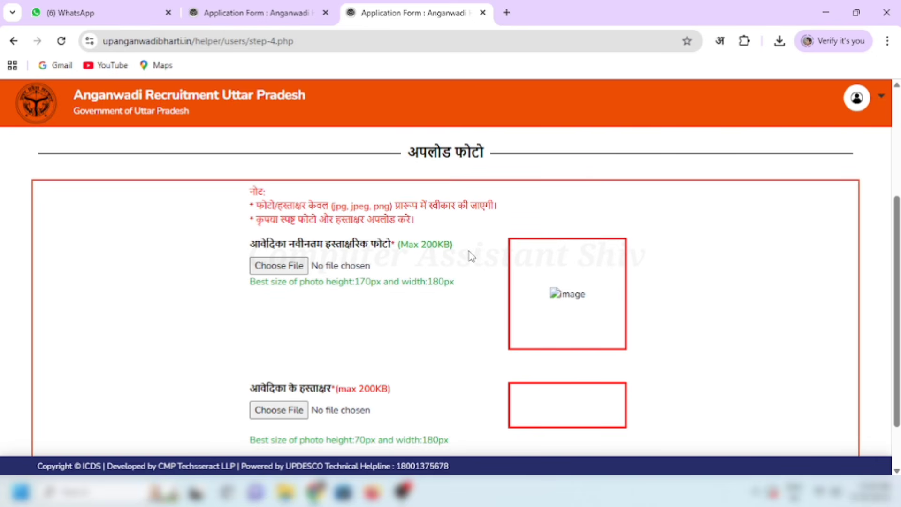
left_click(275, 266)
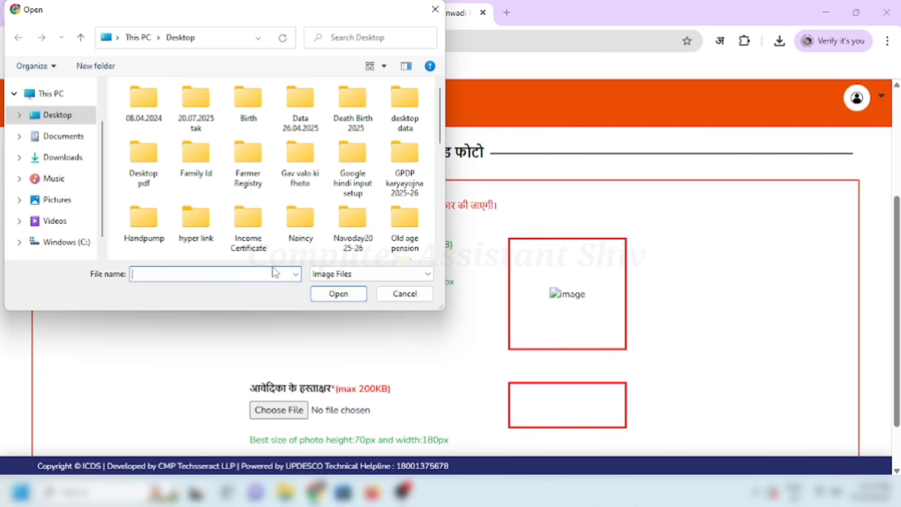
type("RI")
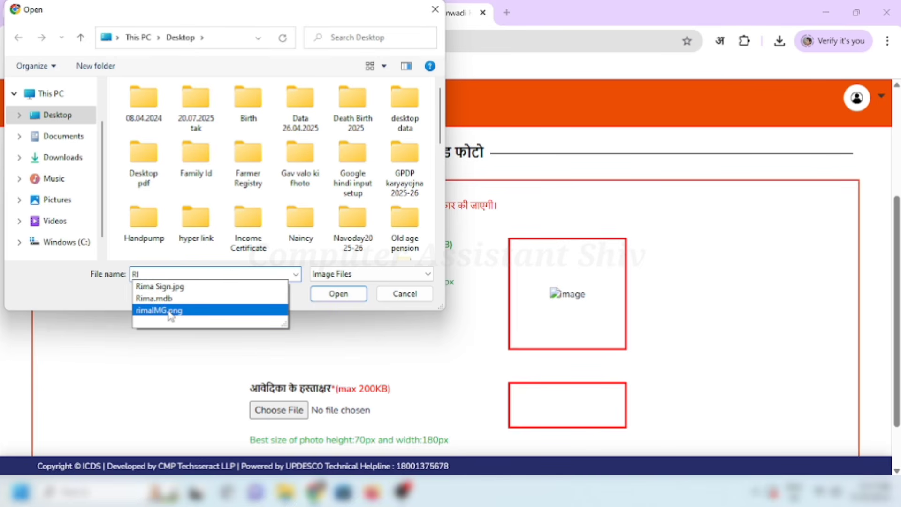
left_click(170, 314)
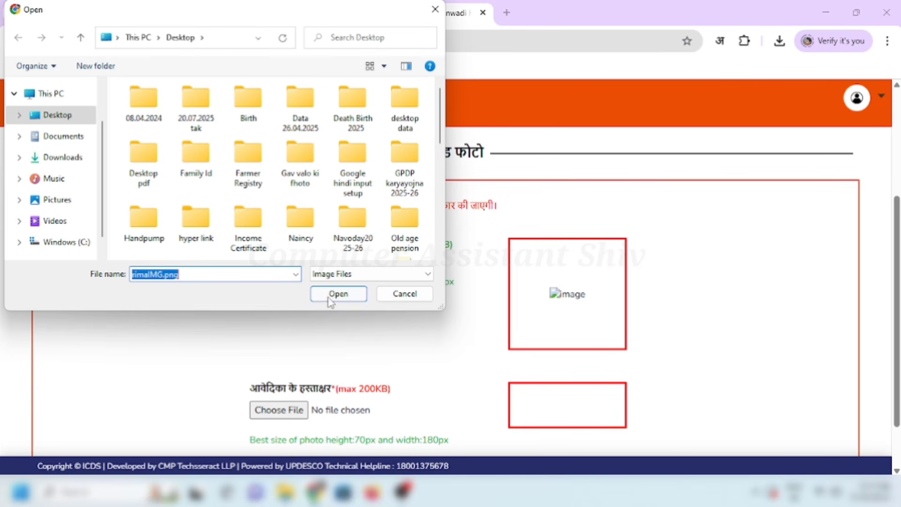
left_click(333, 296)
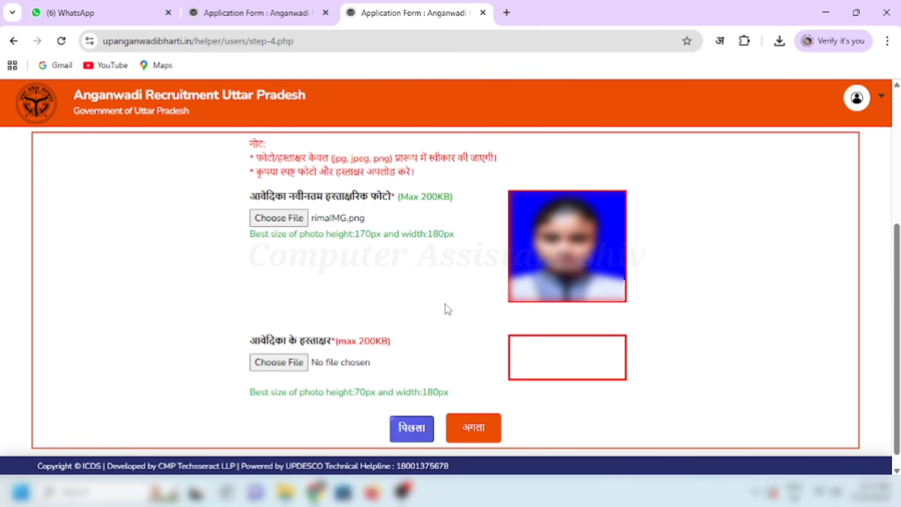
Step: Upload the applicant's signature image and submit the photo upload step
left_click_drag(253, 344, 382, 342)
left_click(396, 360)
left_click(395, 339)
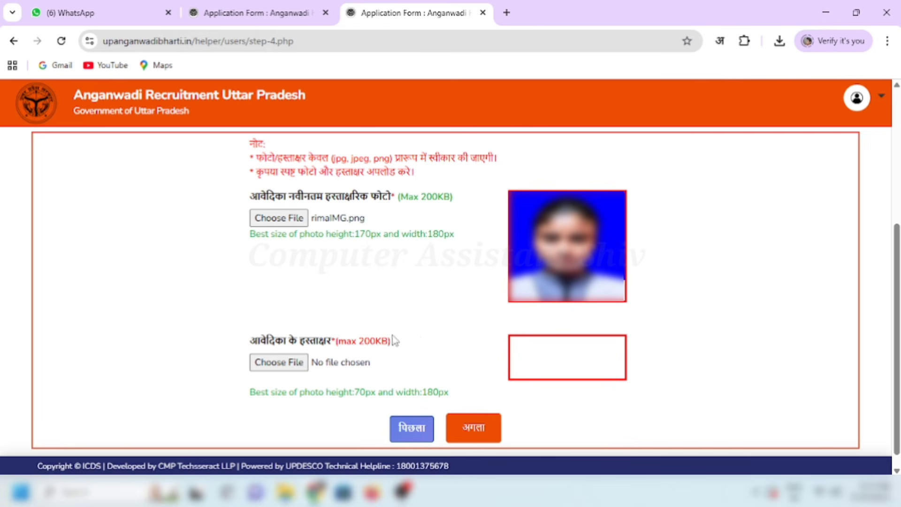
left_click(293, 365)
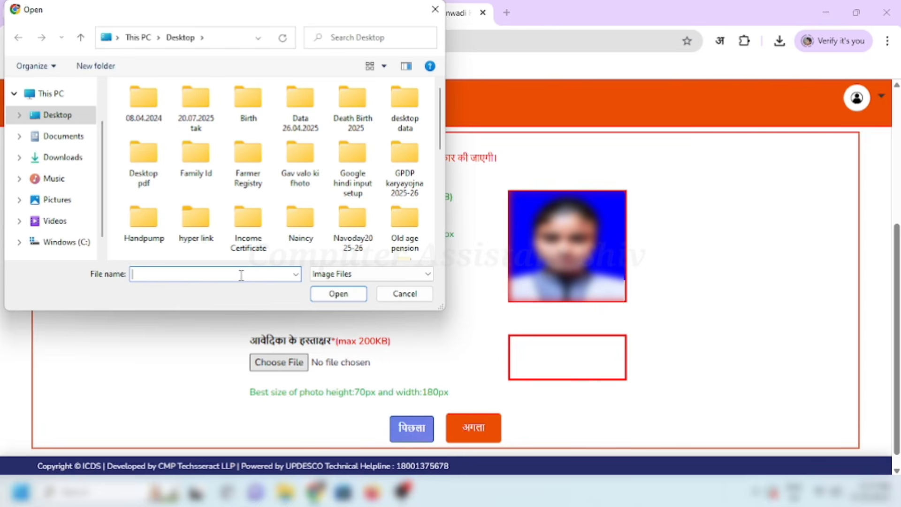
type("RI")
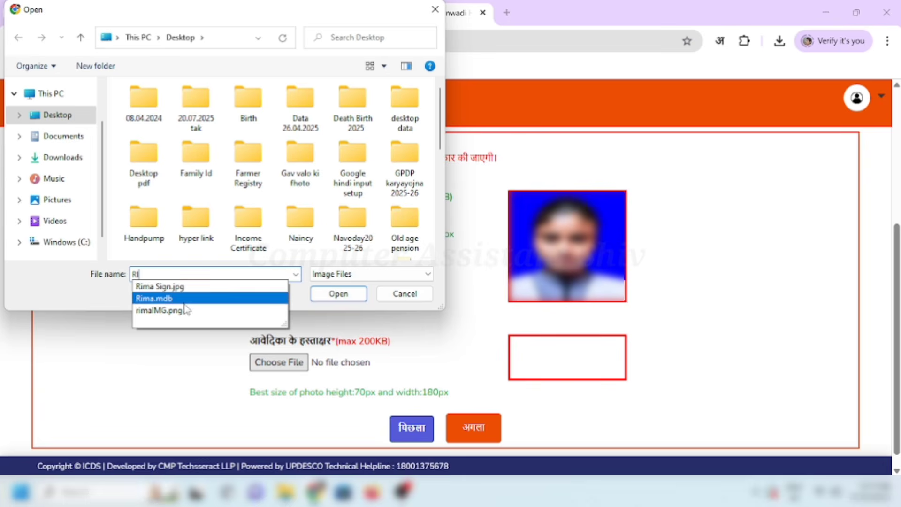
left_click(177, 292)
left_click(340, 295)
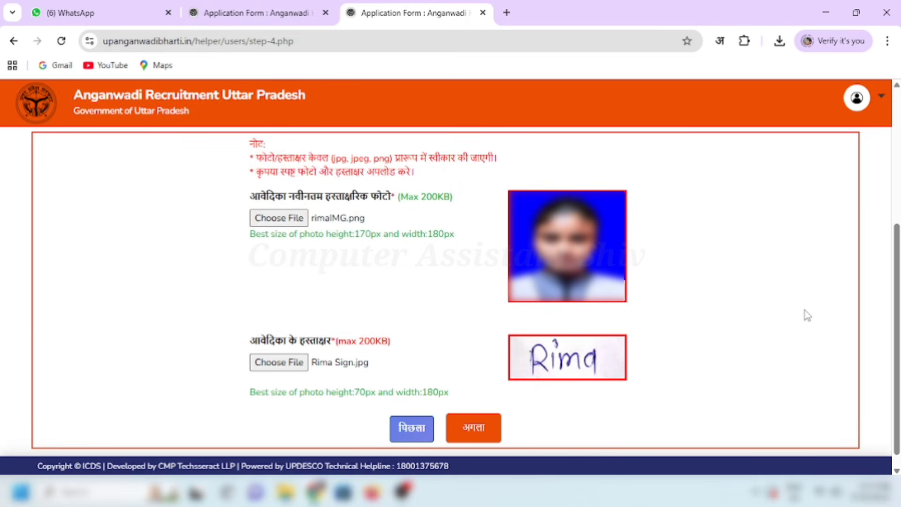
left_click(484, 432)
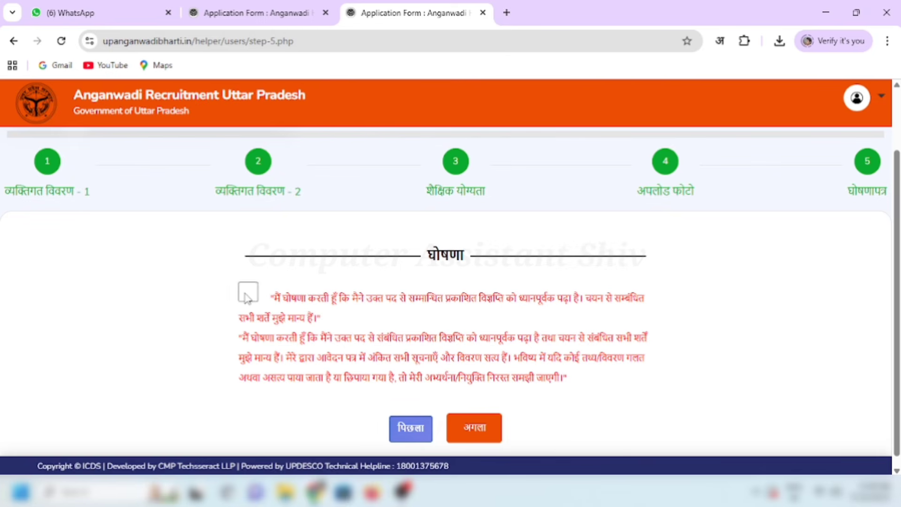
Step: Tick the step 5 declaration checkbox and continue to the अंतिम पूर्वावलोकन preview
left_click(247, 294)
left_click(475, 428)
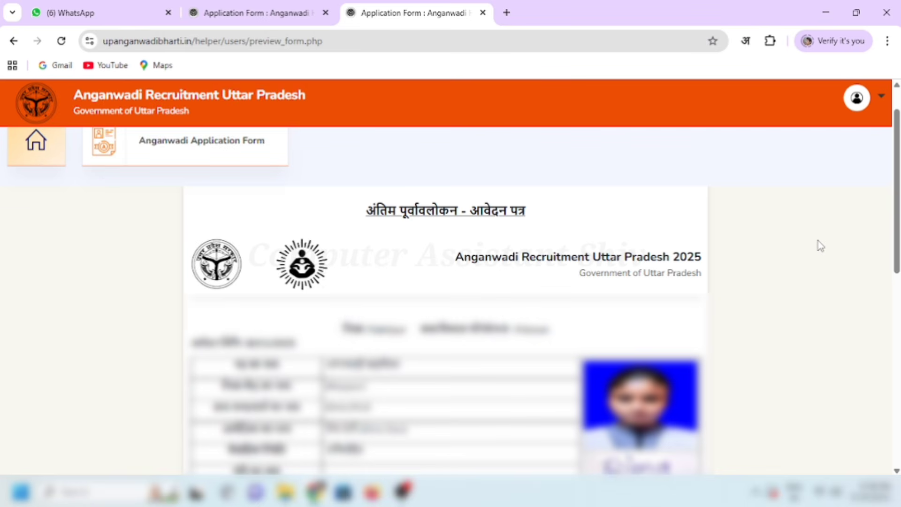
Step: Save the application preview as a PDF and proceed to final submission
scroll(820, 246, "down", 6)
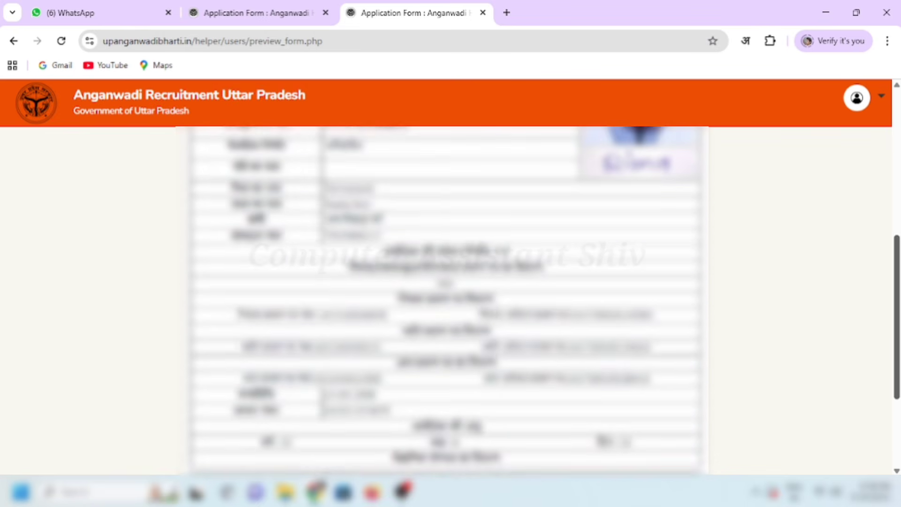
scroll(544, 300, "down", 1)
scroll(843, 384, "down", 3)
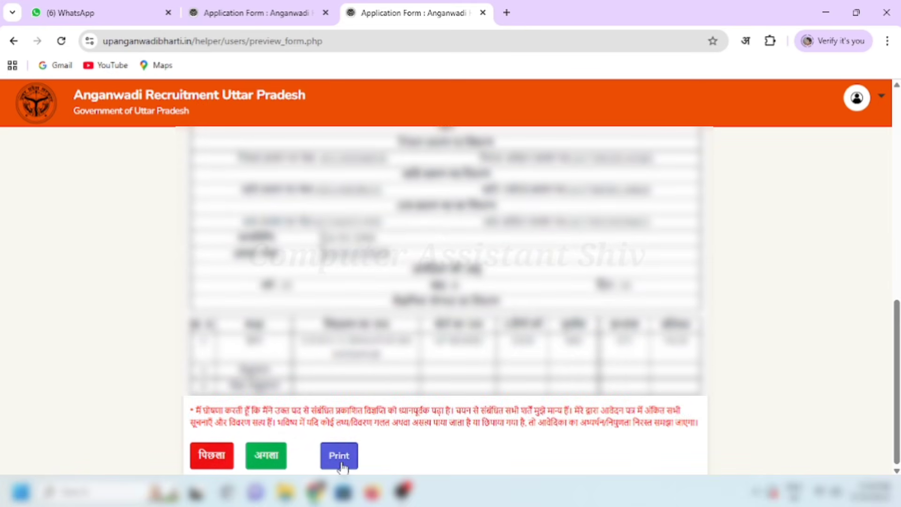
left_click(340, 465)
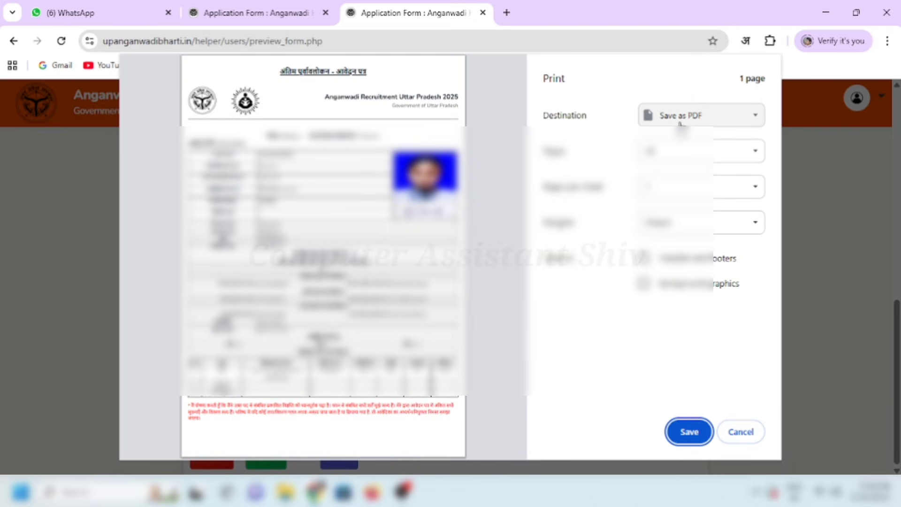
left_click(690, 432)
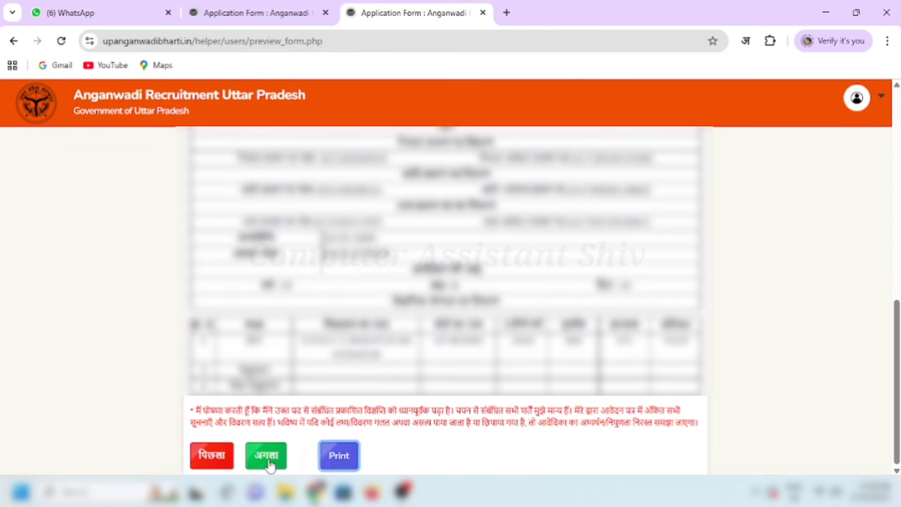
left_click(269, 462)
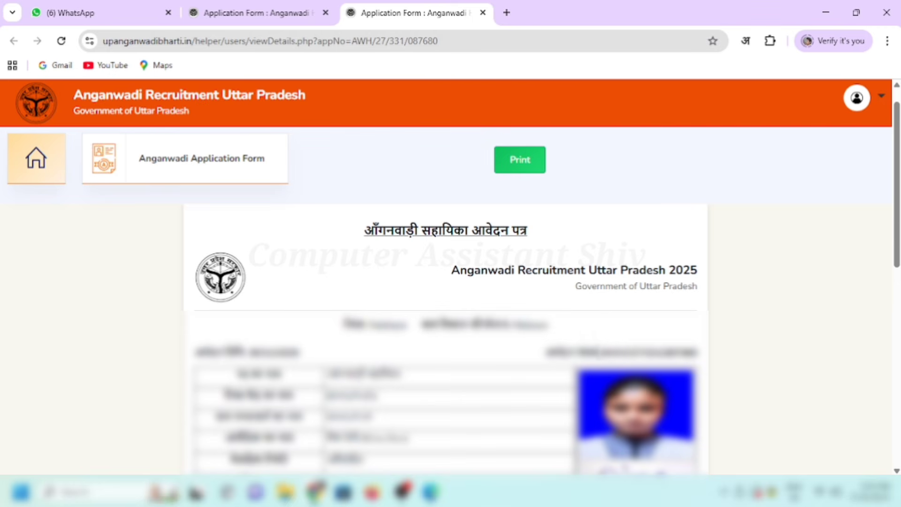
Step: Highlight the application number line on the submitted आँगनवाड़ी सहायिका आवेदन पत्र
left_click_drag(546, 352, 696, 353)
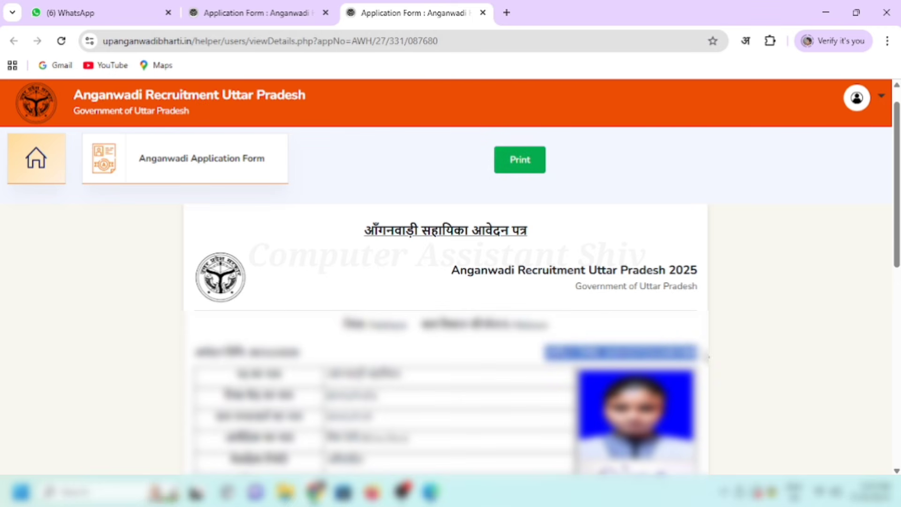
left_click(692, 335)
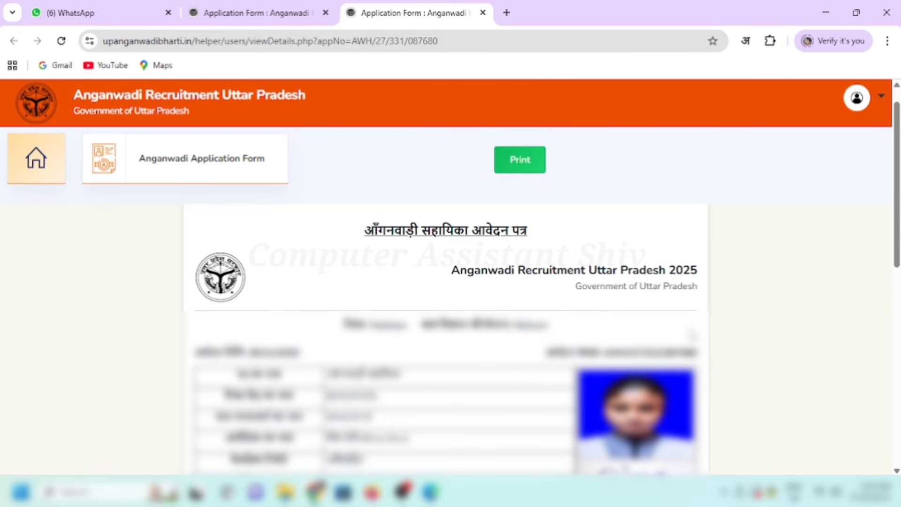